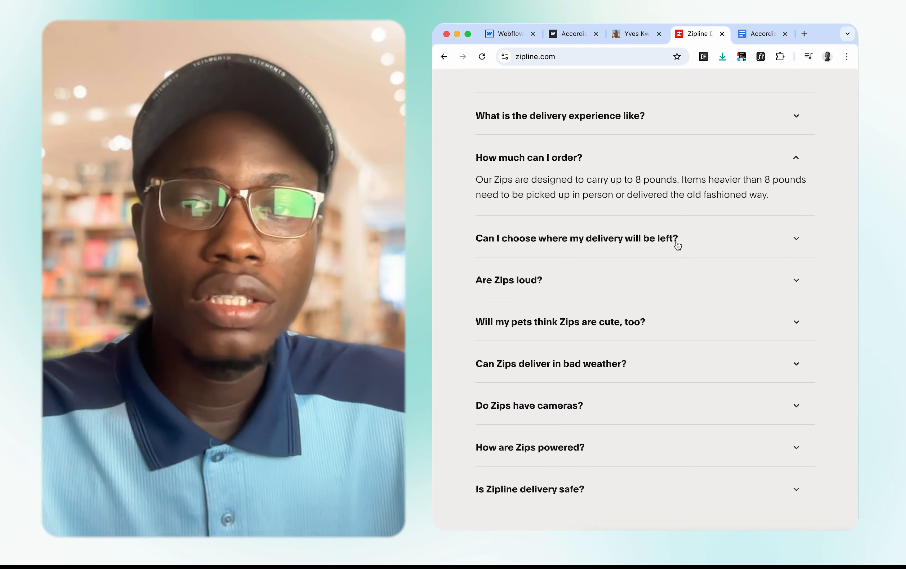
Examine how the FAQ accordion on zipline.com opens and closes by expanding several delivery questions
left_click(675, 244)
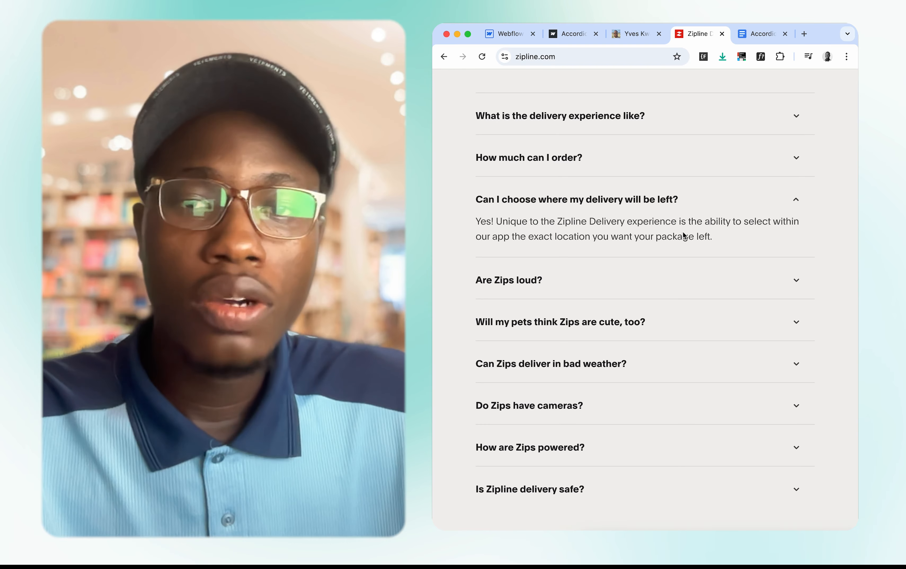
left_click(663, 287)
left_click(652, 352)
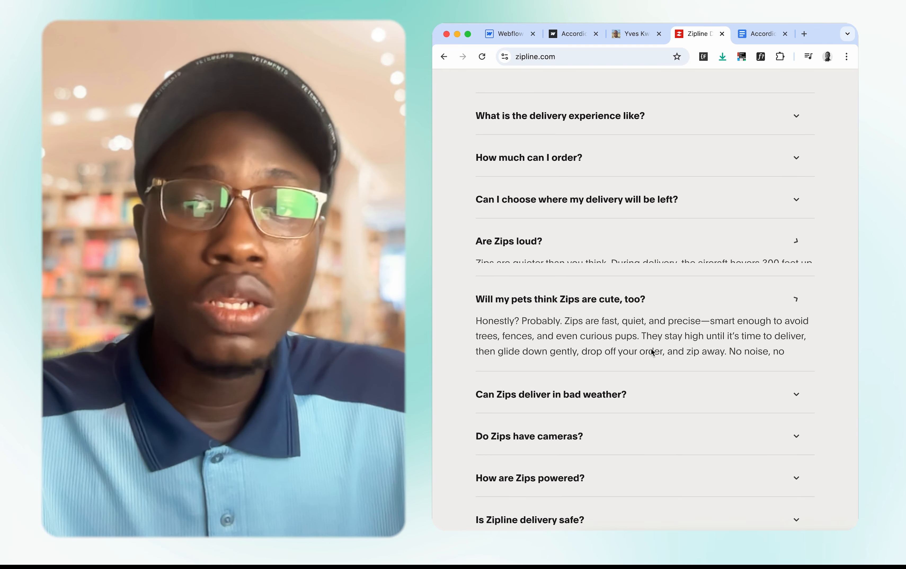
left_click(653, 209)
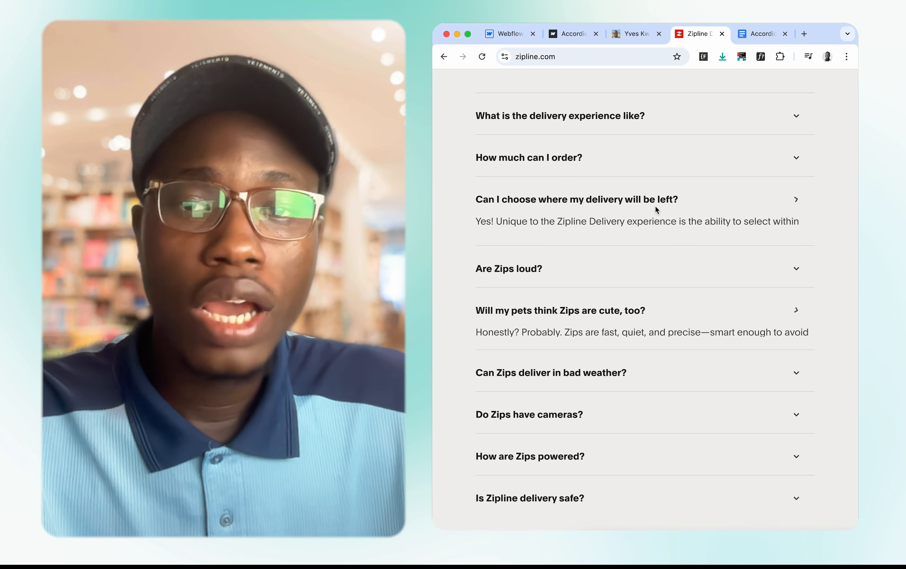
Switch to the designer's portfolio site and examine the accordion behaviour of its "You might be asking yourself" questions
left_click(621, 36)
scroll(646, 217, "up", 7)
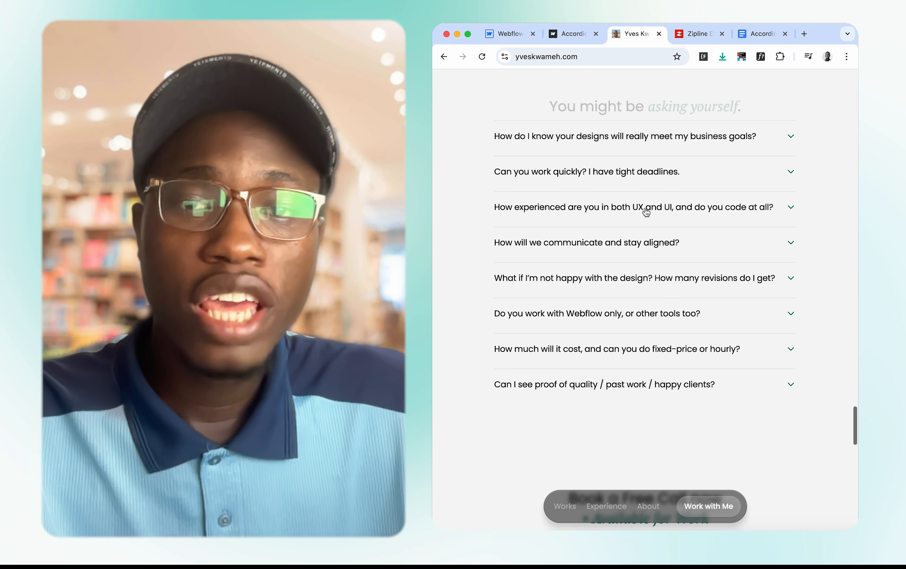
left_click(619, 190)
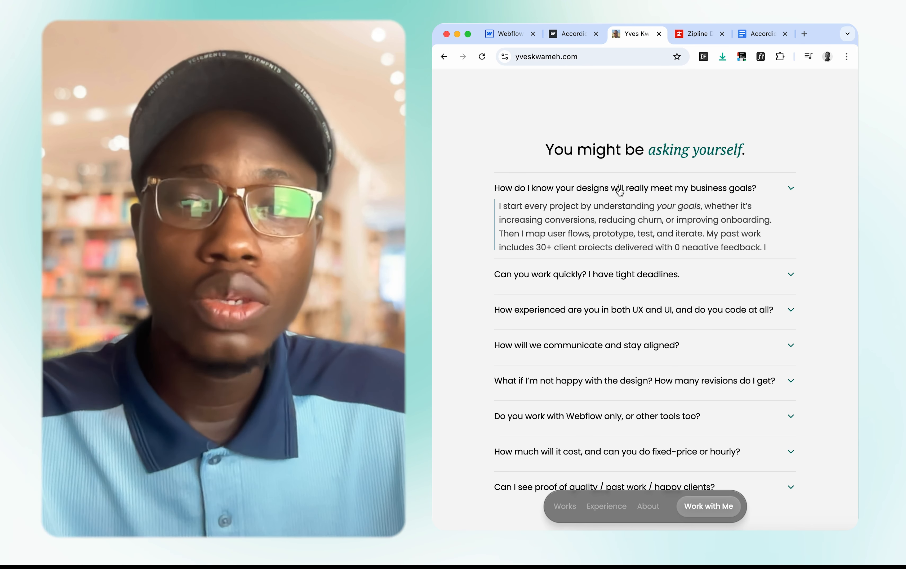
left_click(606, 293)
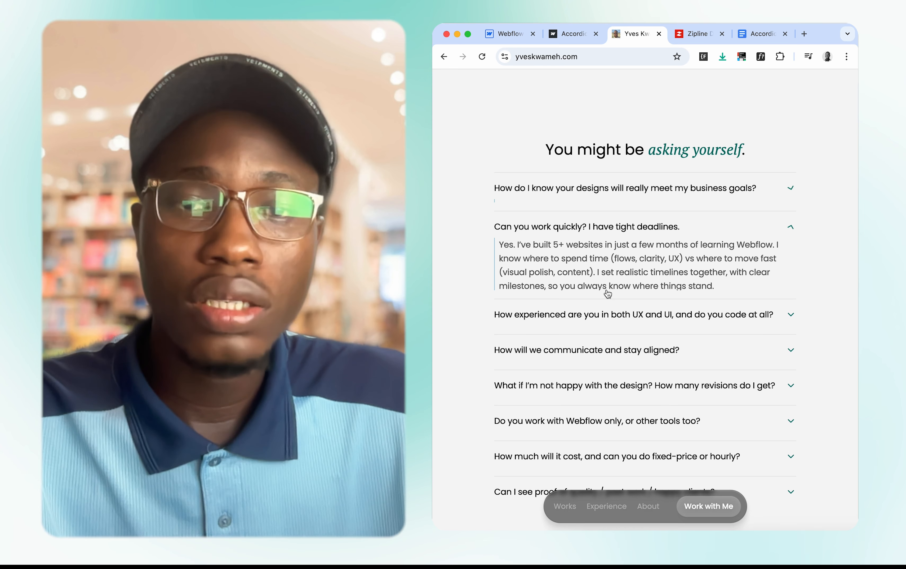
left_click(615, 314)
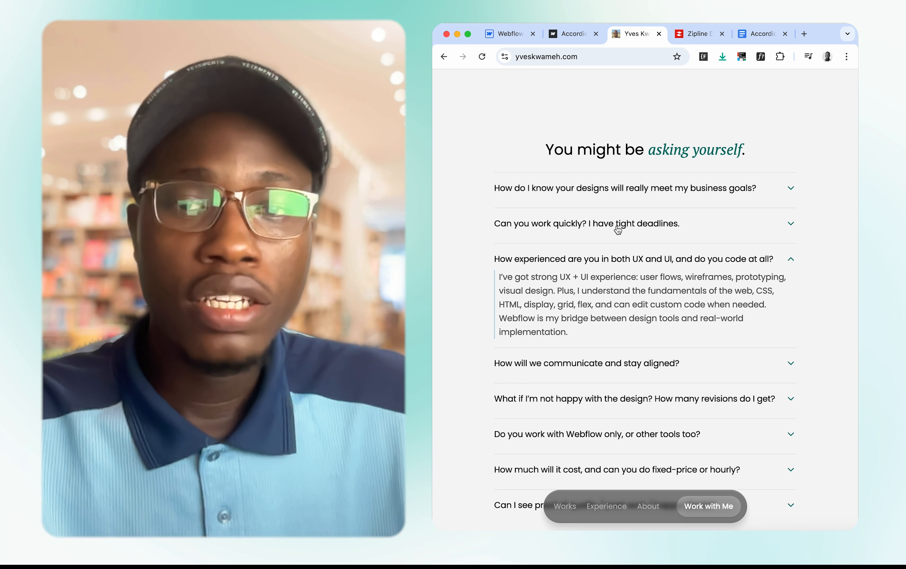
left_click(616, 190)
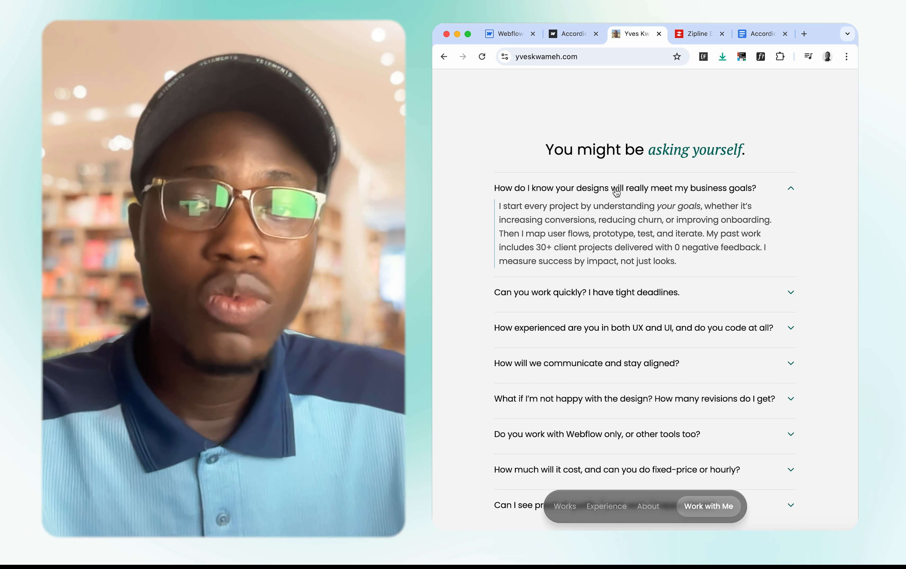
left_click(615, 190)
left_click(623, 226)
scroll(626, 231, "down", 2)
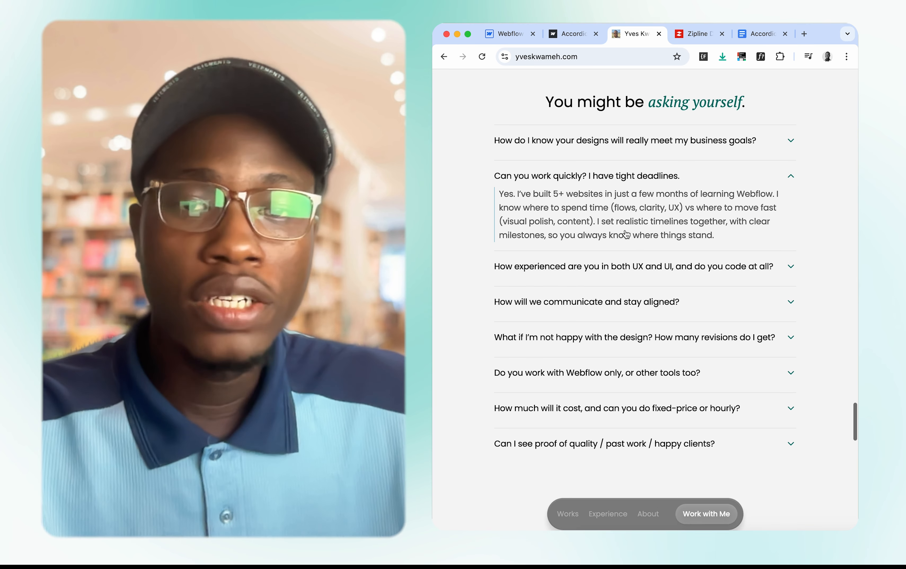
left_click(626, 266)
left_click(630, 270)
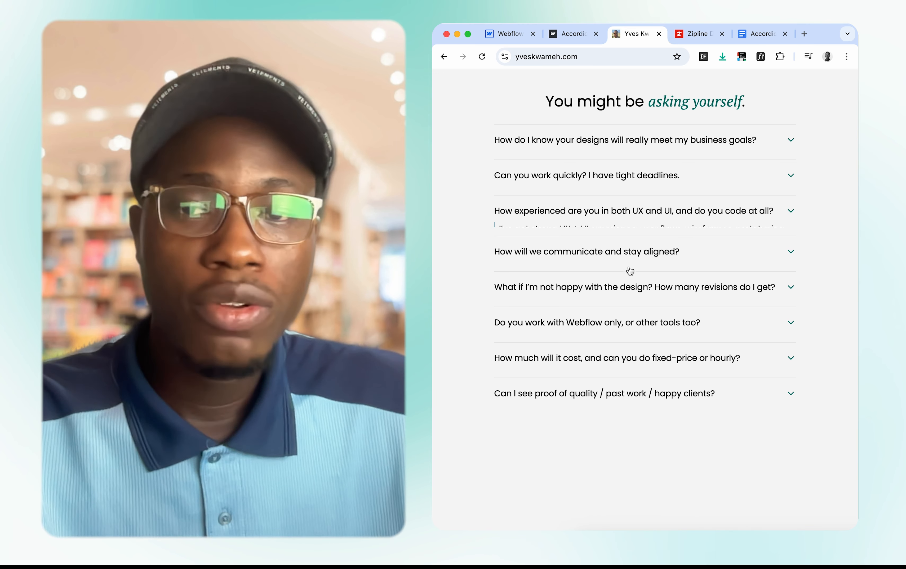
left_click(629, 283)
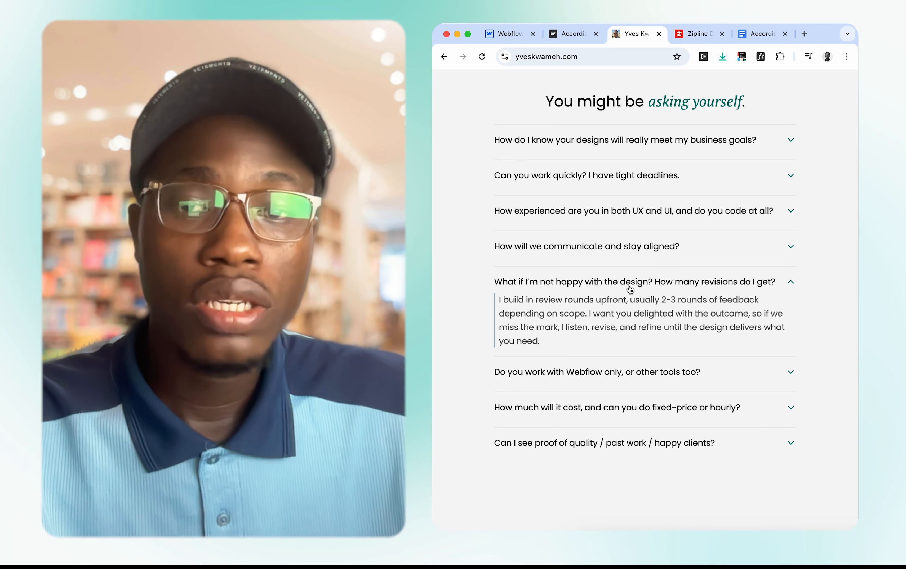
left_click(630, 288)
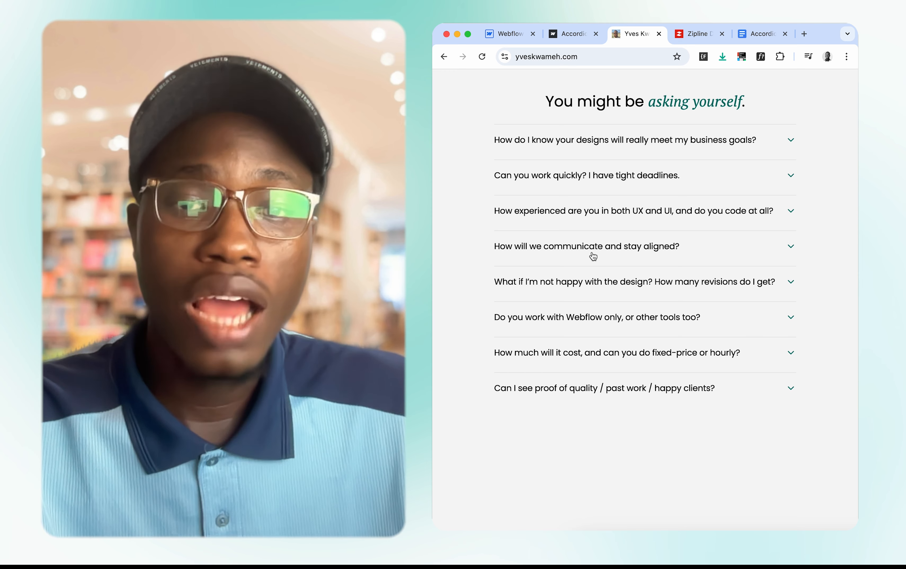
Switch to the published Webflow accordion tutorial page and test expanding and collapsing its light-blue accordion items
left_click(572, 40)
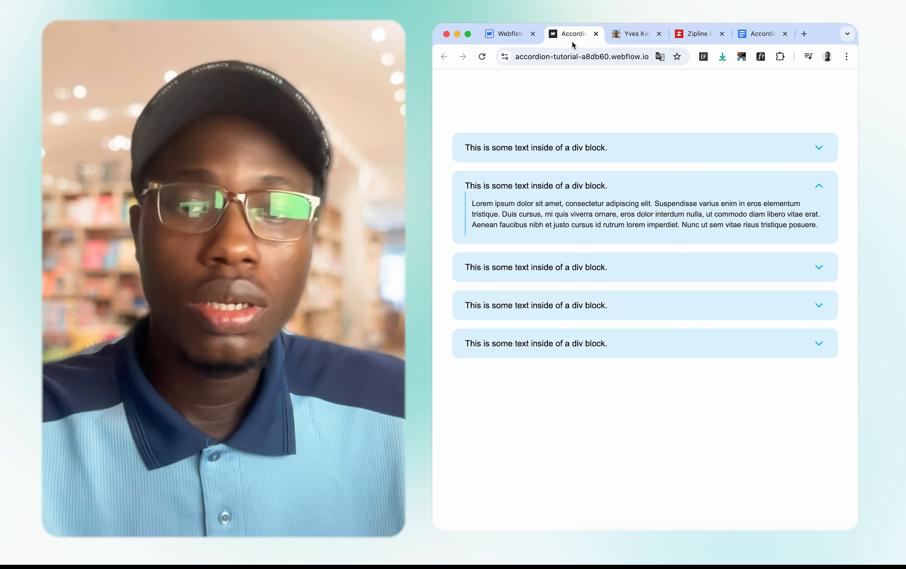
left_click(582, 148)
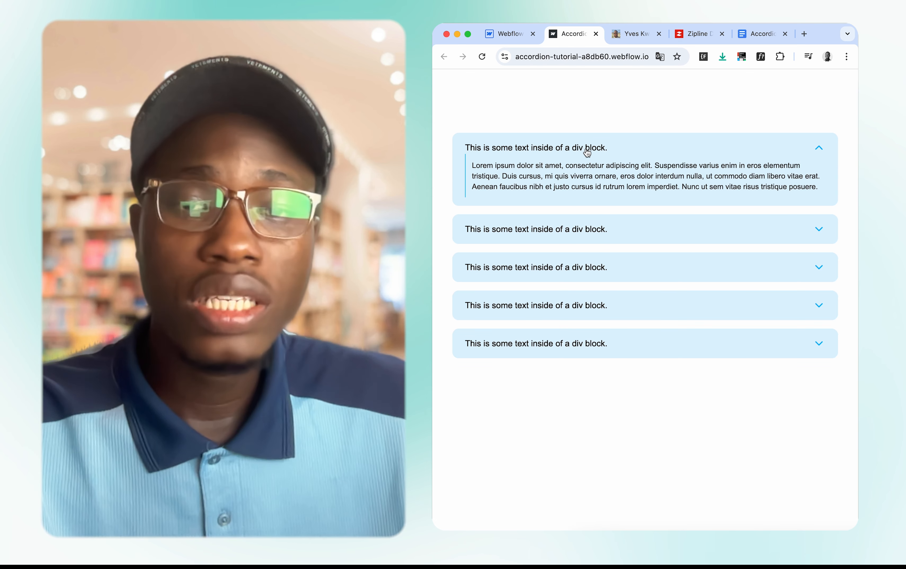
left_click(586, 151)
left_click(594, 187)
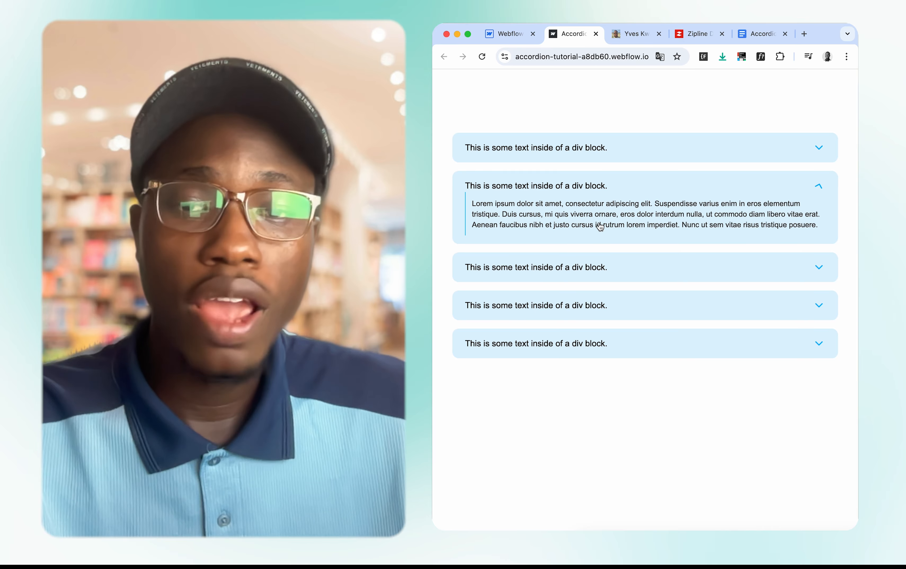
left_click(603, 268)
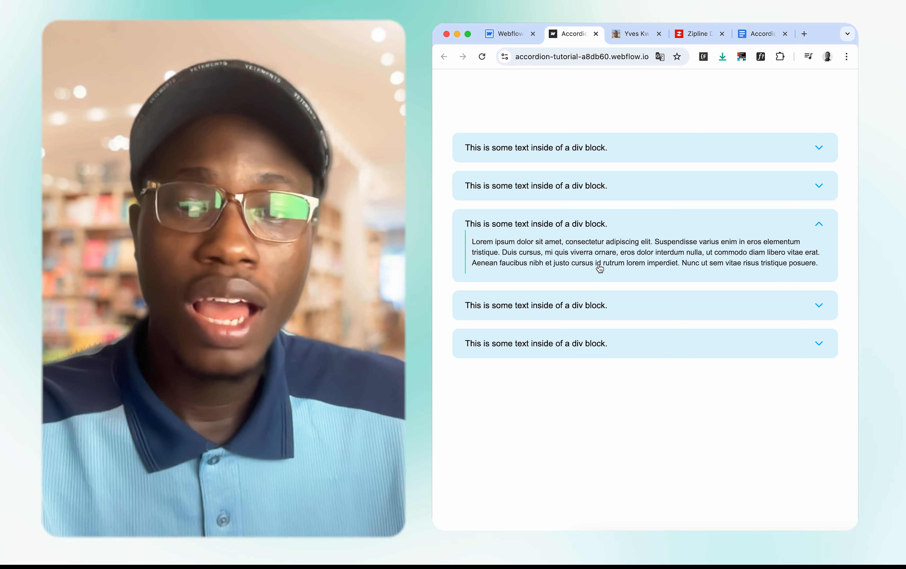
left_click(601, 305)
left_click(612, 236)
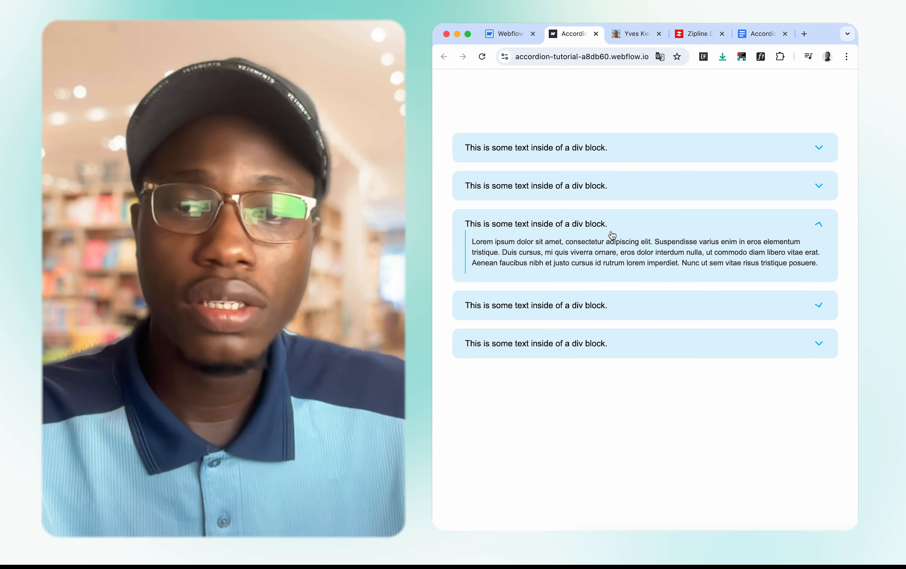
left_click(611, 229)
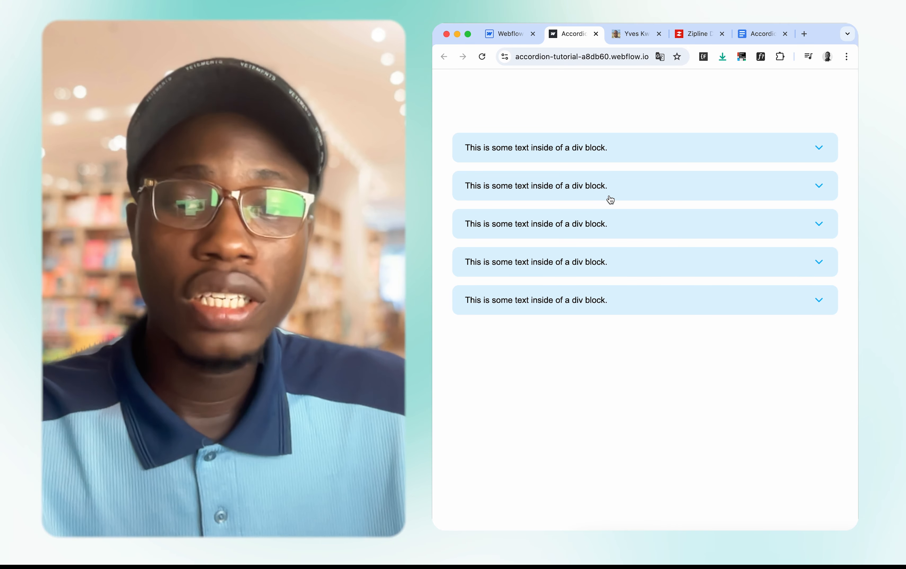
left_click(609, 184)
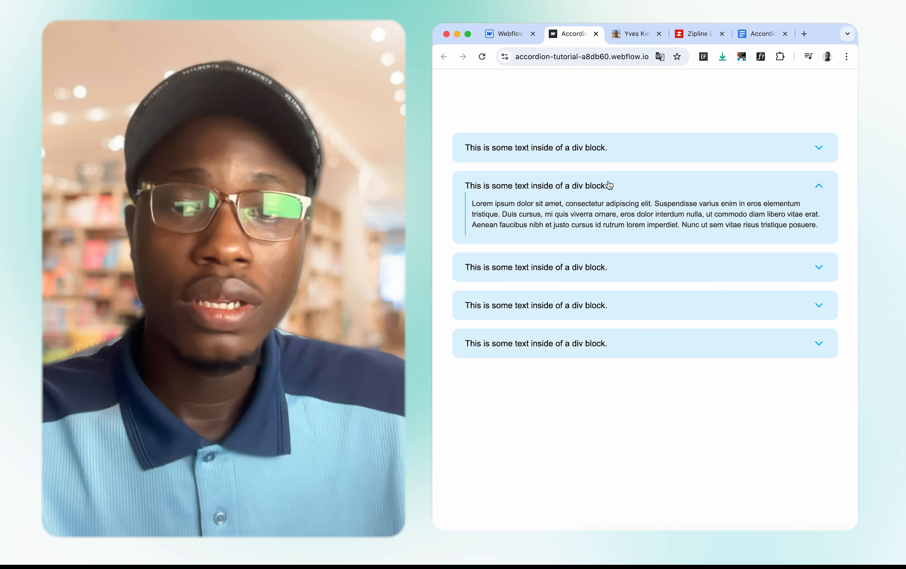
left_click(609, 185)
Return to the portfolio site's FAQ section and compare how its questions expand and collapse
left_click(618, 36)
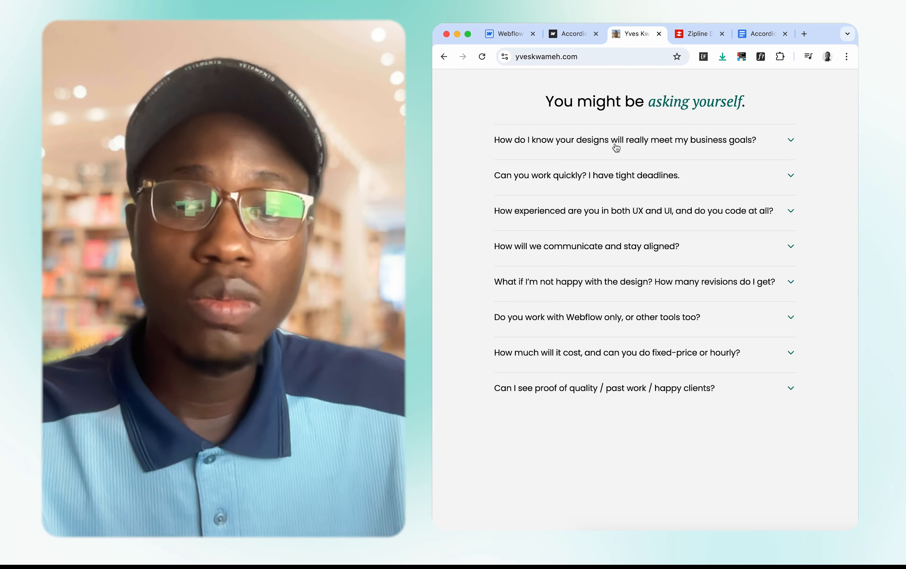
left_click(615, 176)
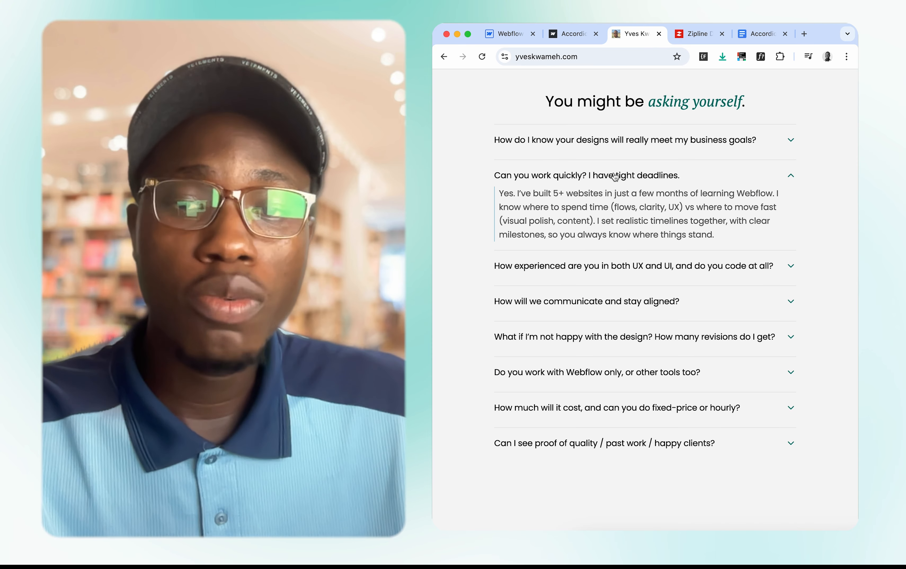
left_click(615, 176)
left_click(615, 246)
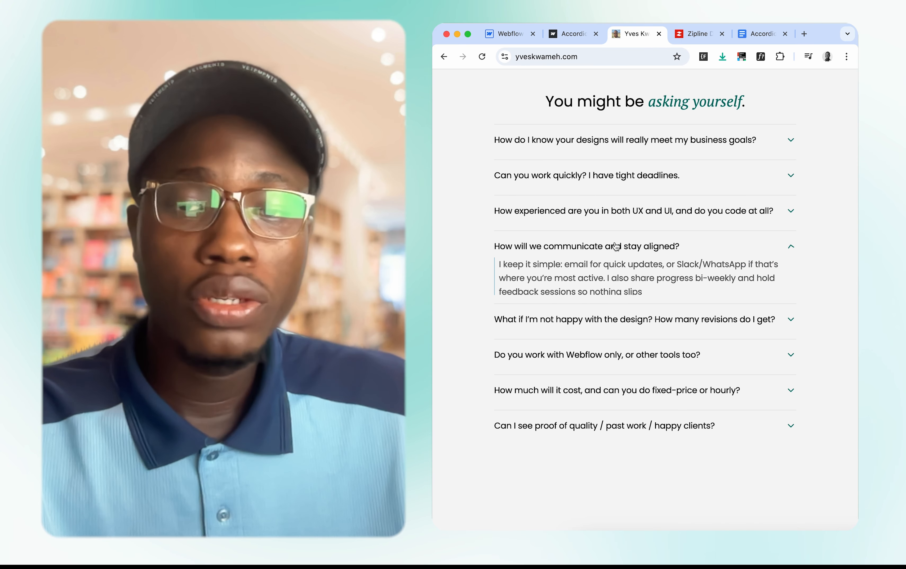
left_click(615, 247)
left_click(619, 175)
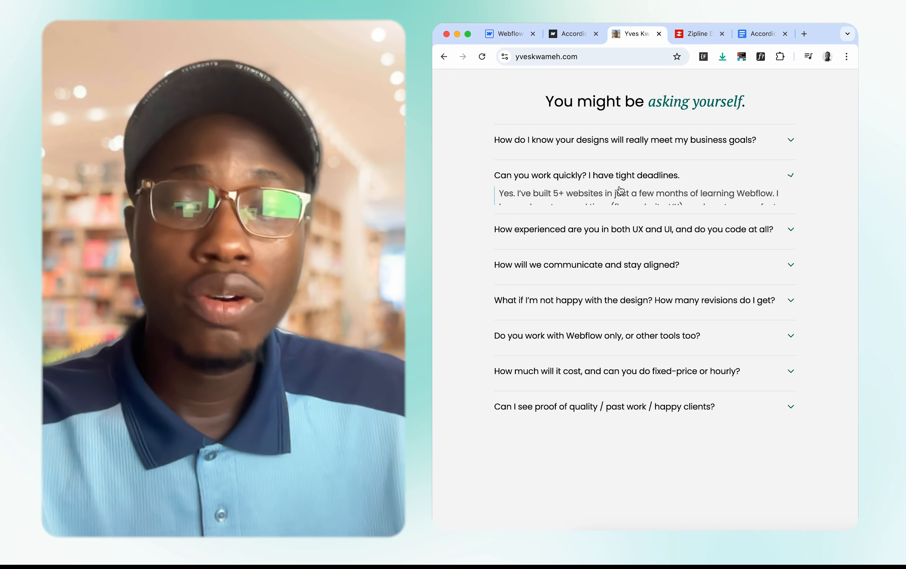
left_click(622, 300)
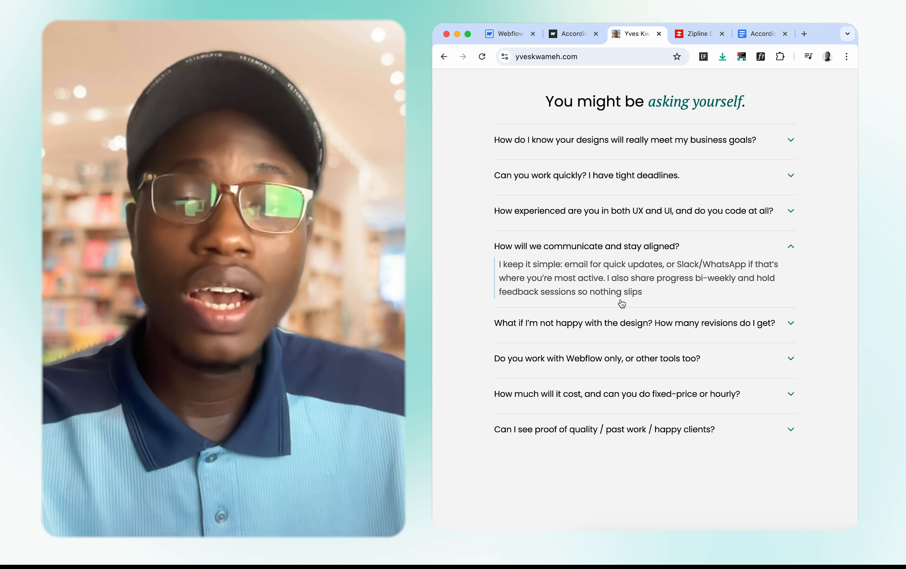
left_click(622, 329)
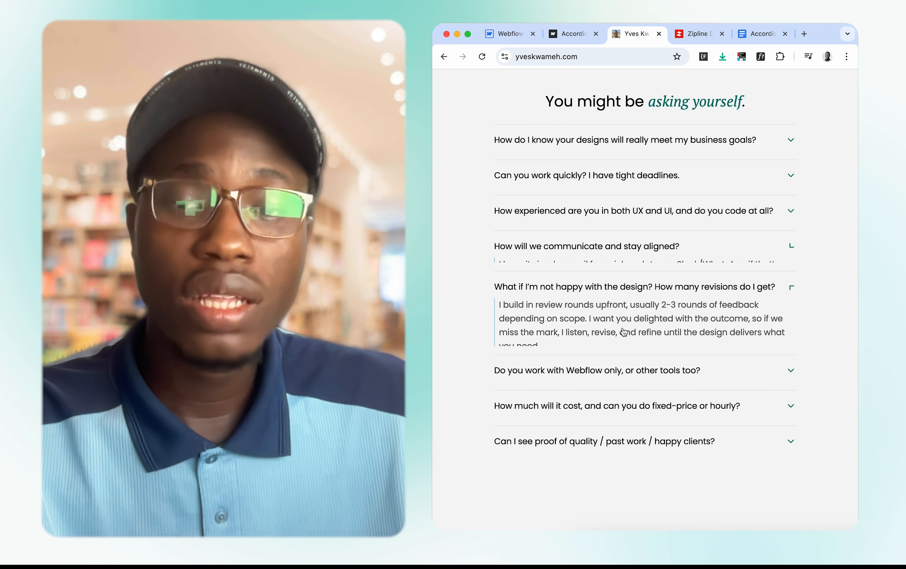
left_click(634, 246)
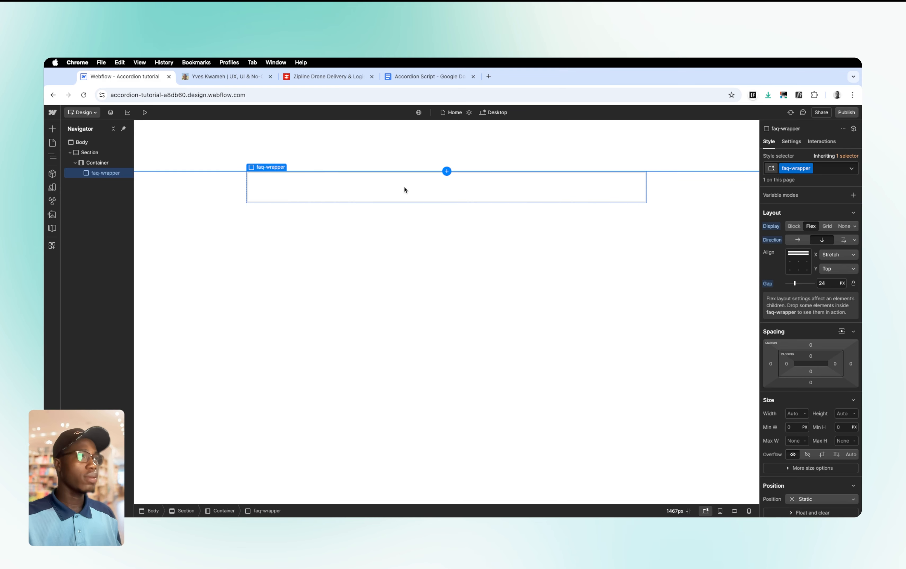
Add a Div Block inside faq-wrapper and assign it the existing class faq-item
key("super+e")
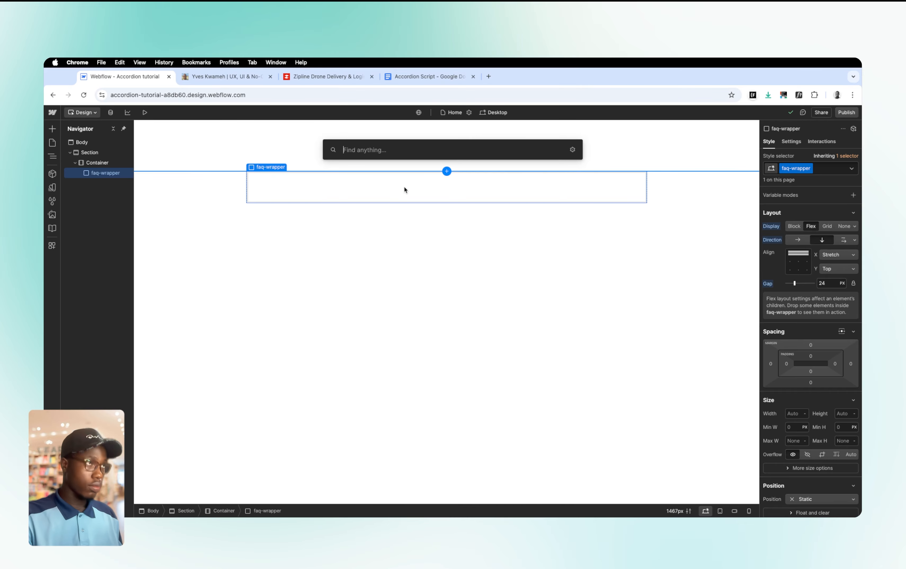
type("div")
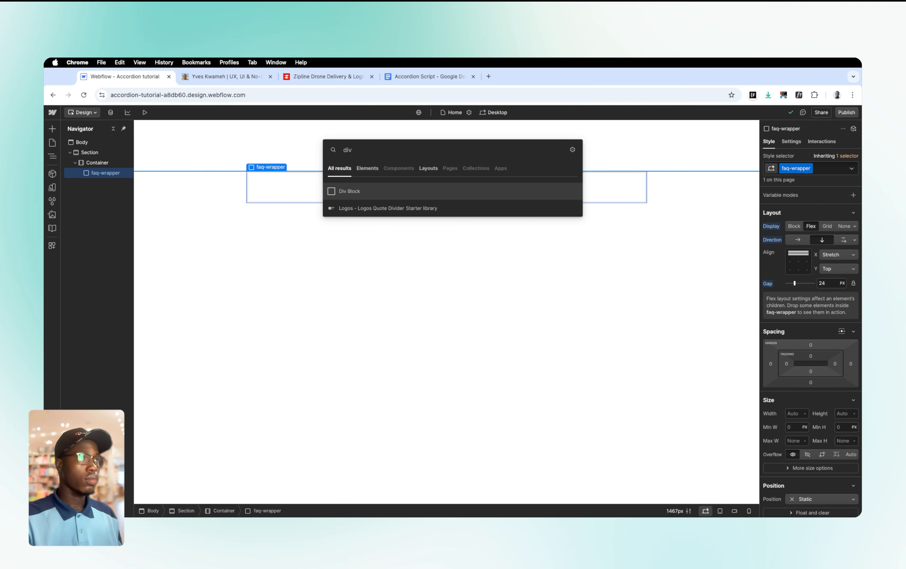
key("Return")
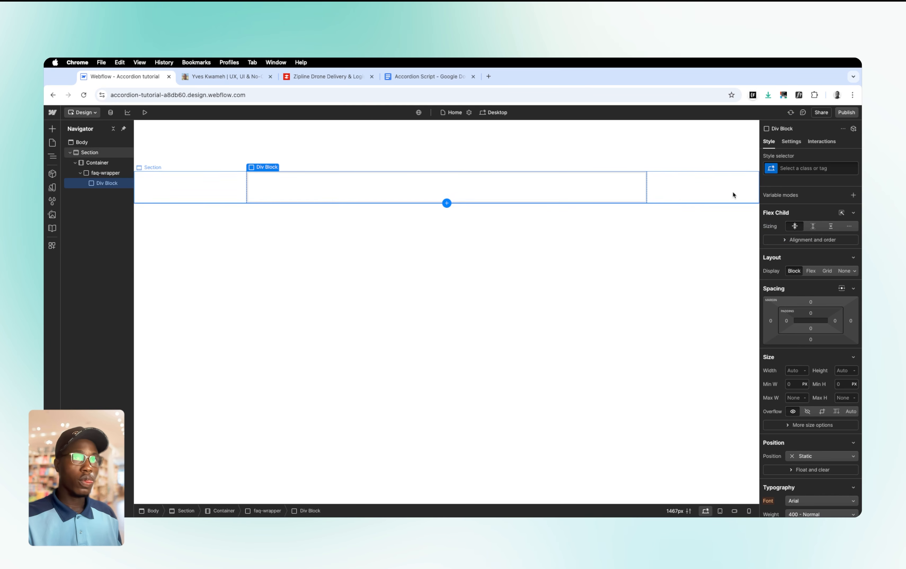
left_click(806, 169)
type("f")
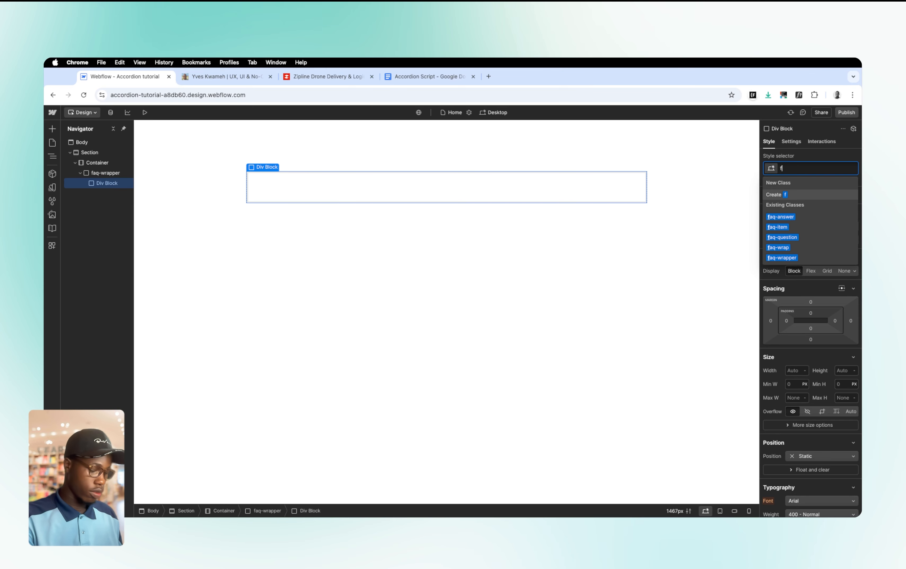
type("aq-item")
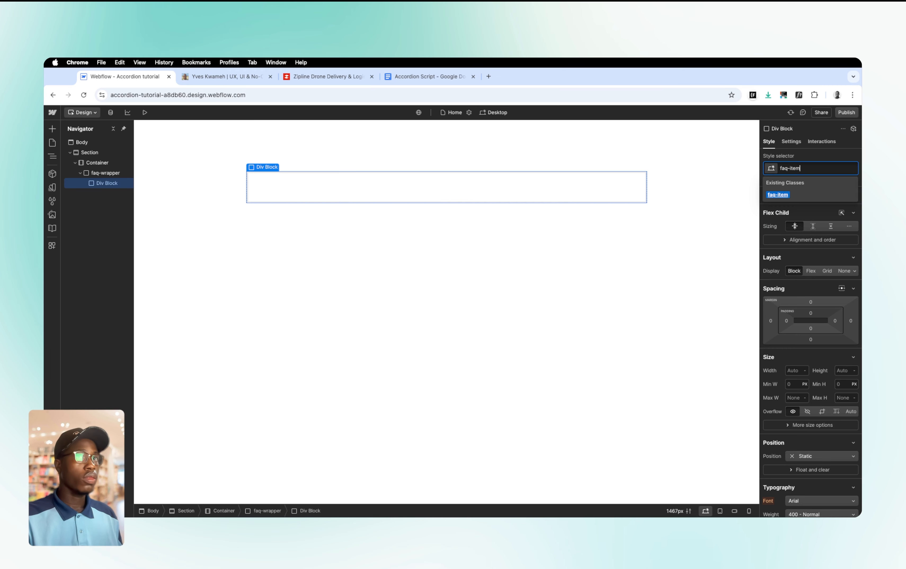
key("Return")
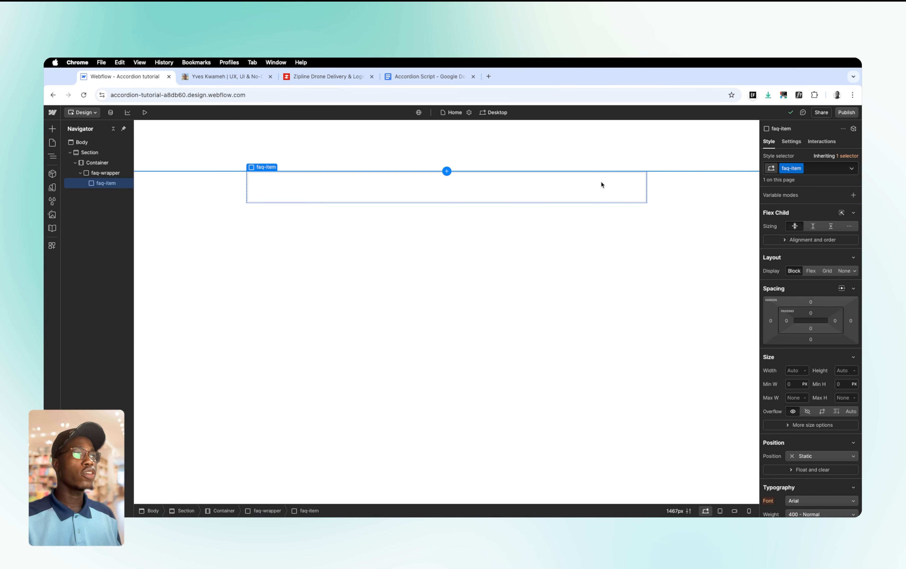
Add a Div Block inside faq-item and duplicate it to make two sibling div blocks
key("super+e")
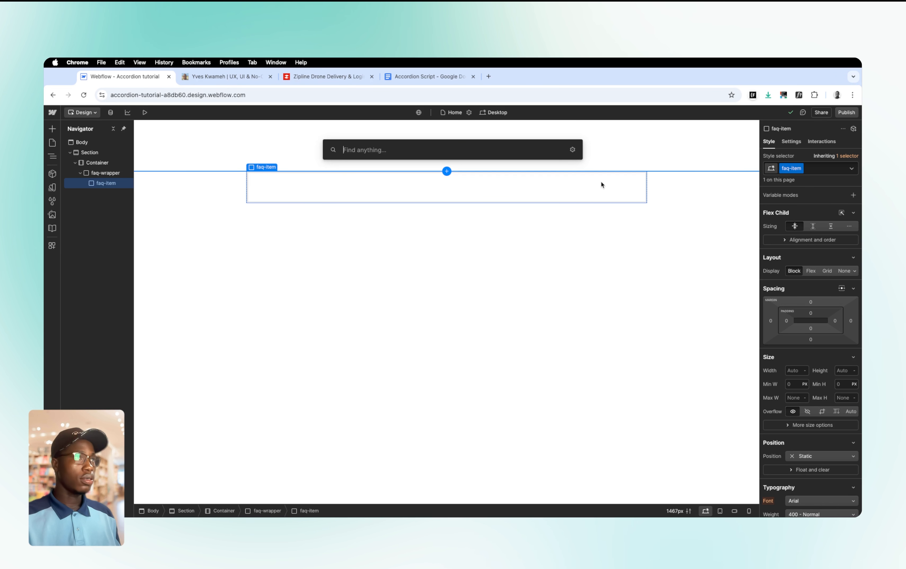
type("div")
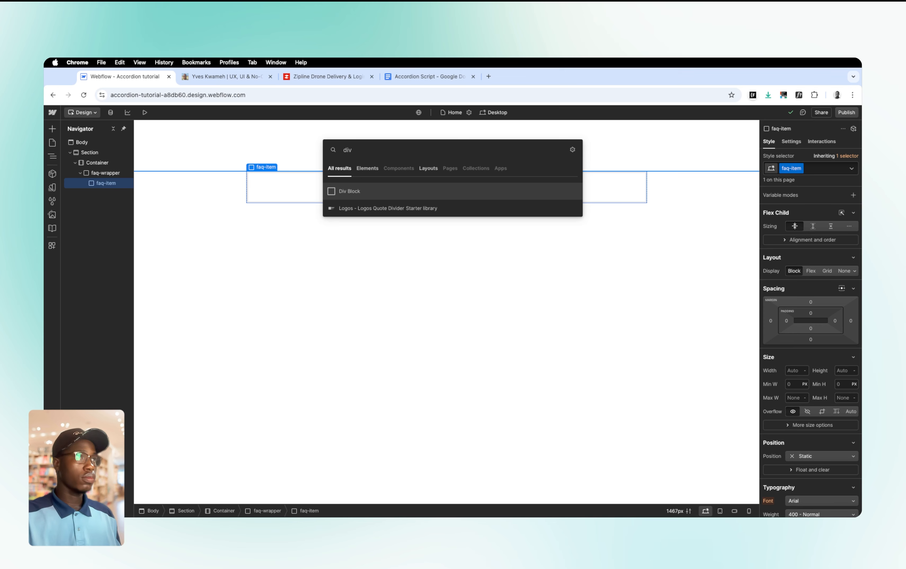
key("Return")
key("super+d")
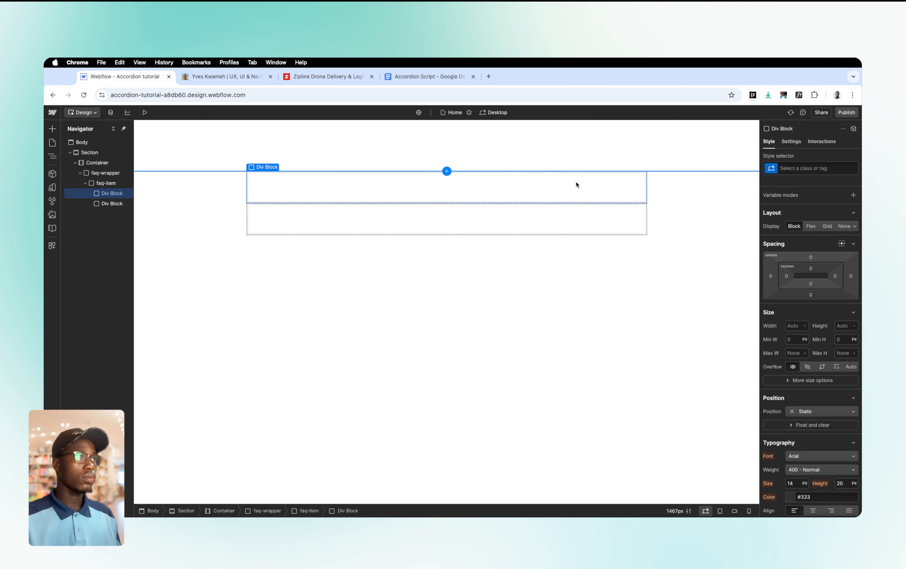
Create a new class named faq-question on the upper div block inside faq-item
left_click(799, 169)
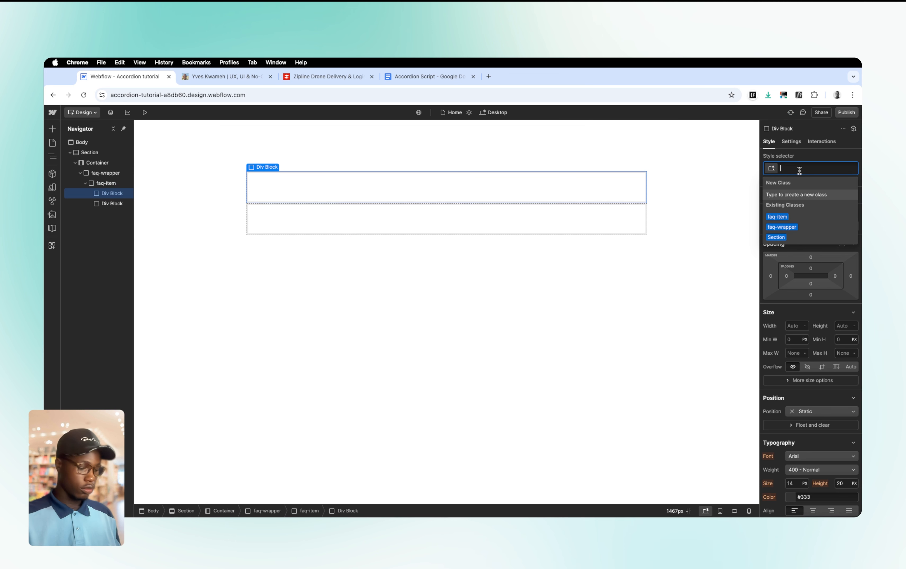
type("faw")
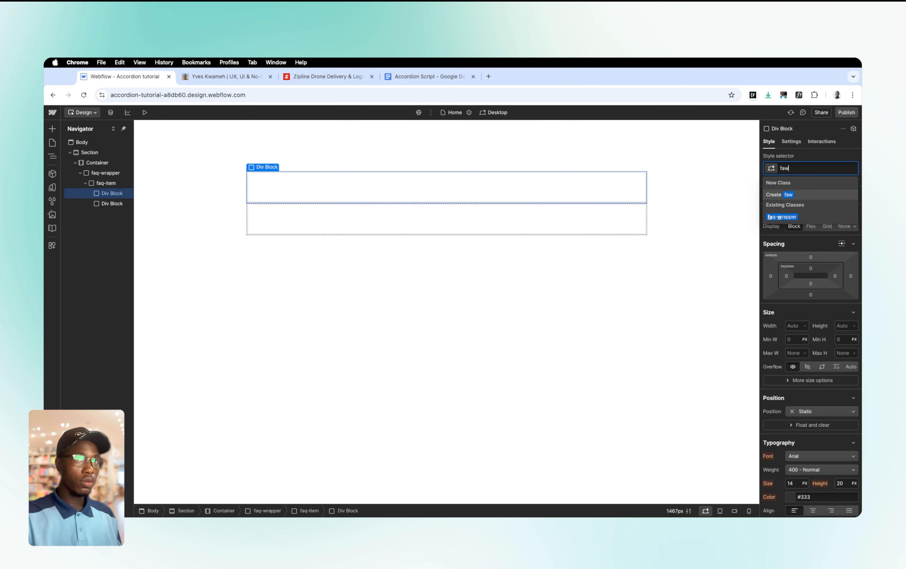
key("BackSpace")
type("q-")
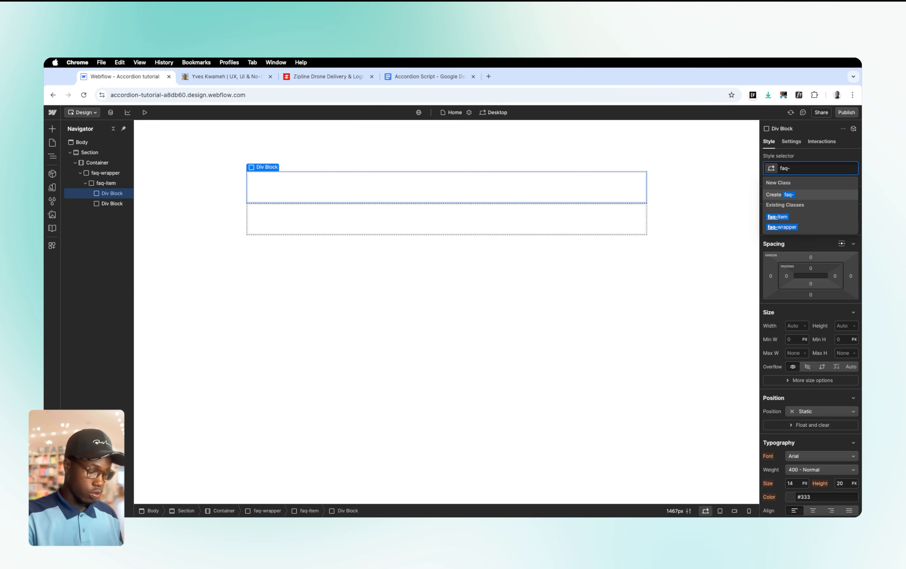
type("question")
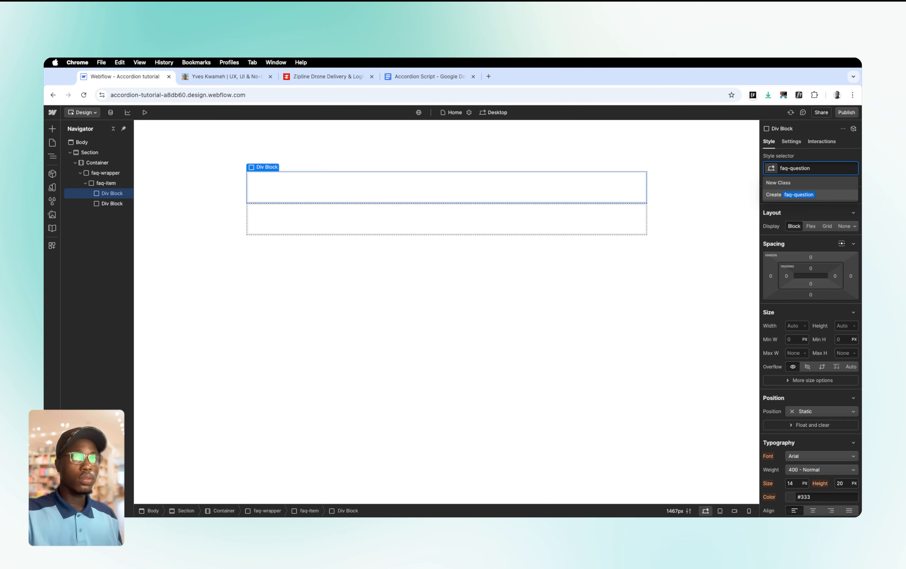
key("Return")
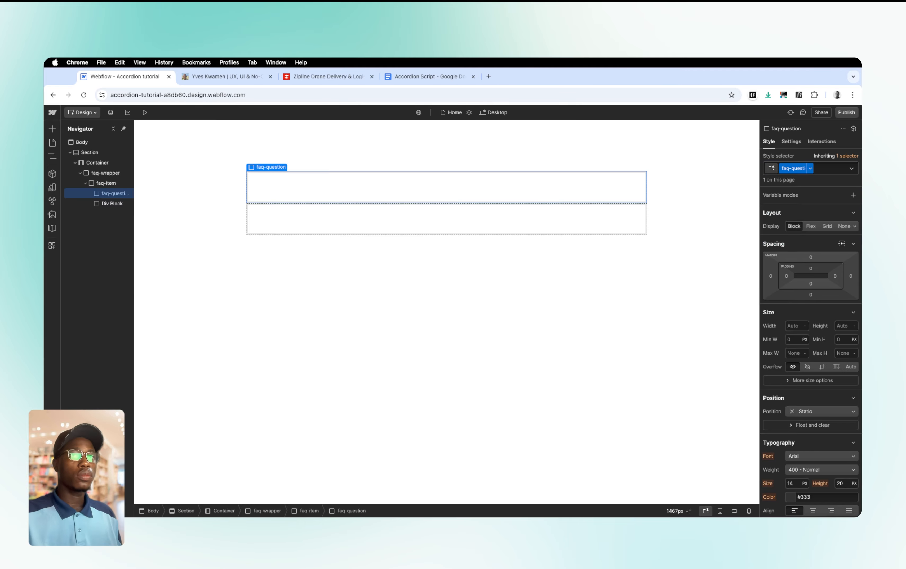
Create a new class named faq-answer on the lower div block inside faq-item
left_click(592, 218)
left_click(784, 169)
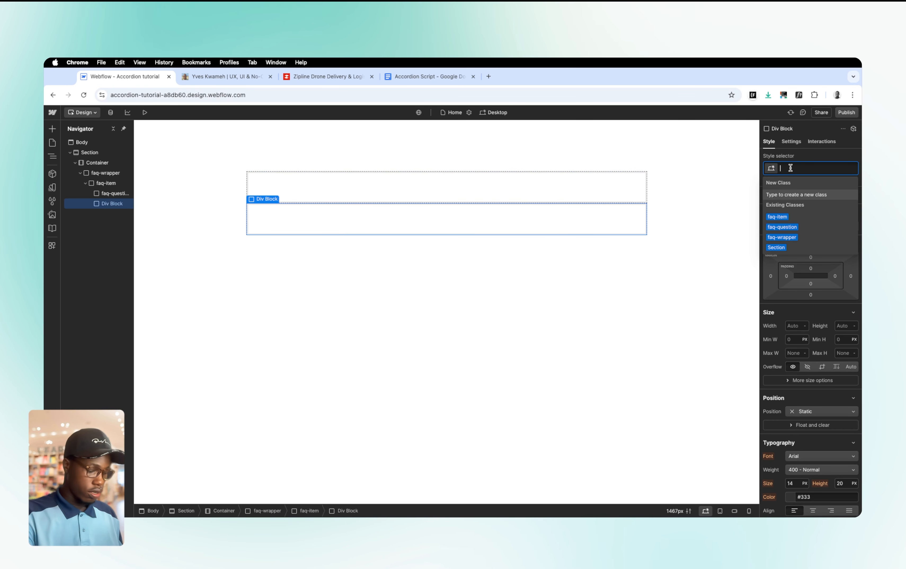
type("faq")
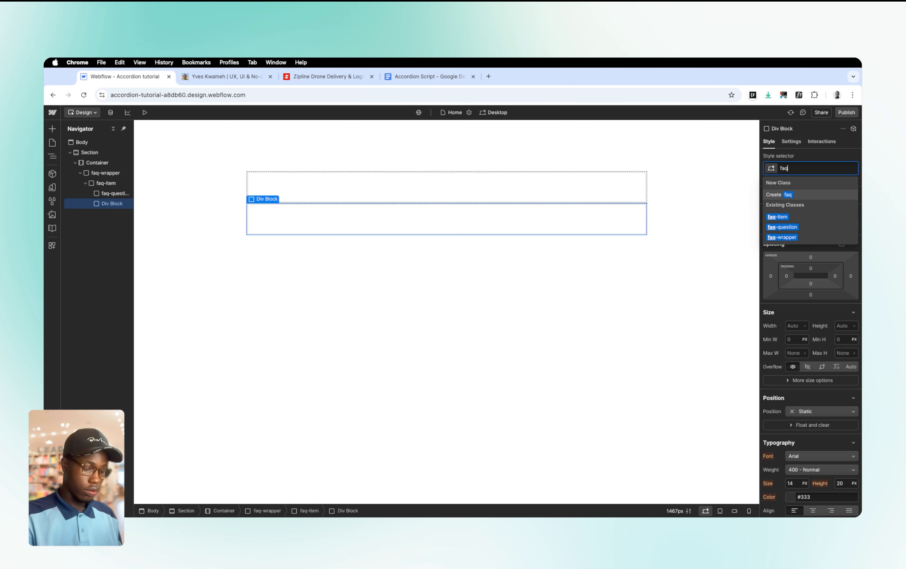
type("-ans")
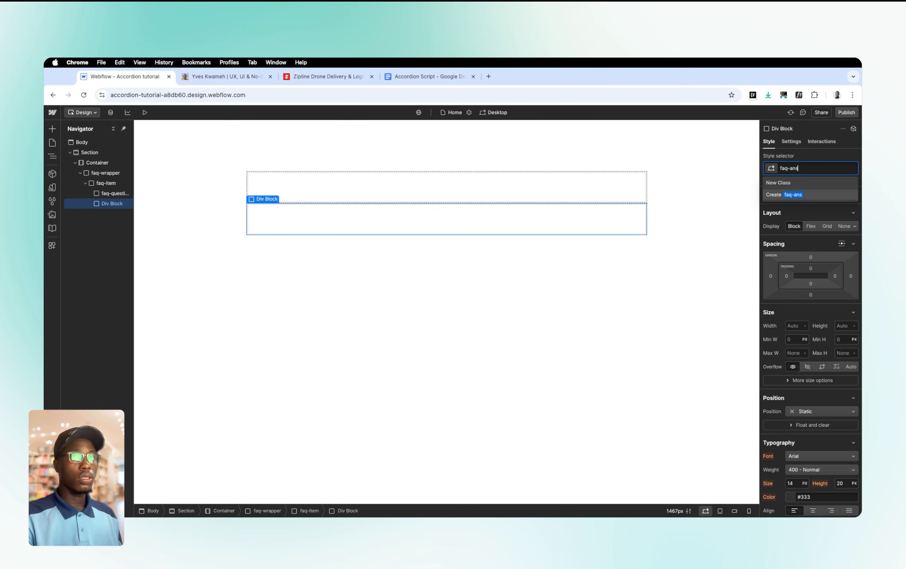
type("wer")
key("Return")
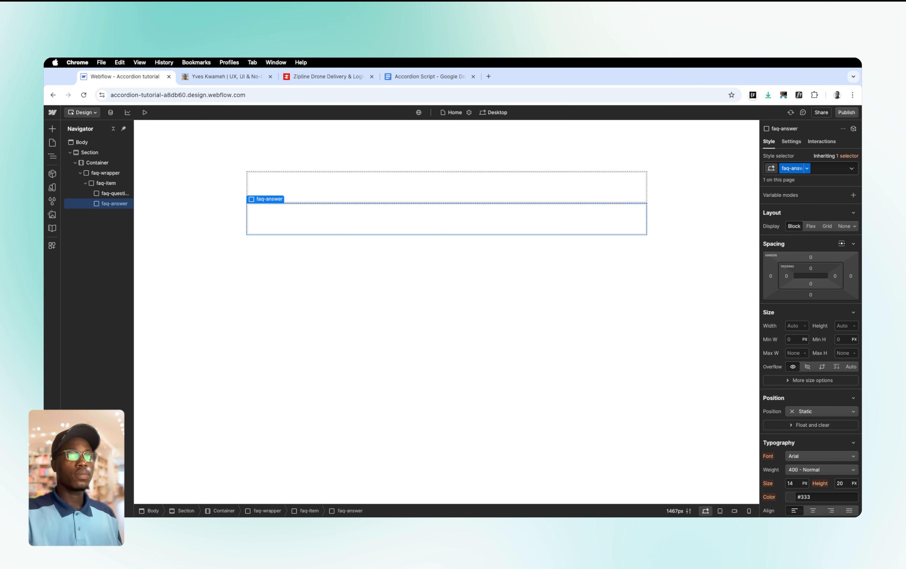
Add a Text Block inside faq-question and an Image element after it, keeping the placeholder image
left_click(487, 184)
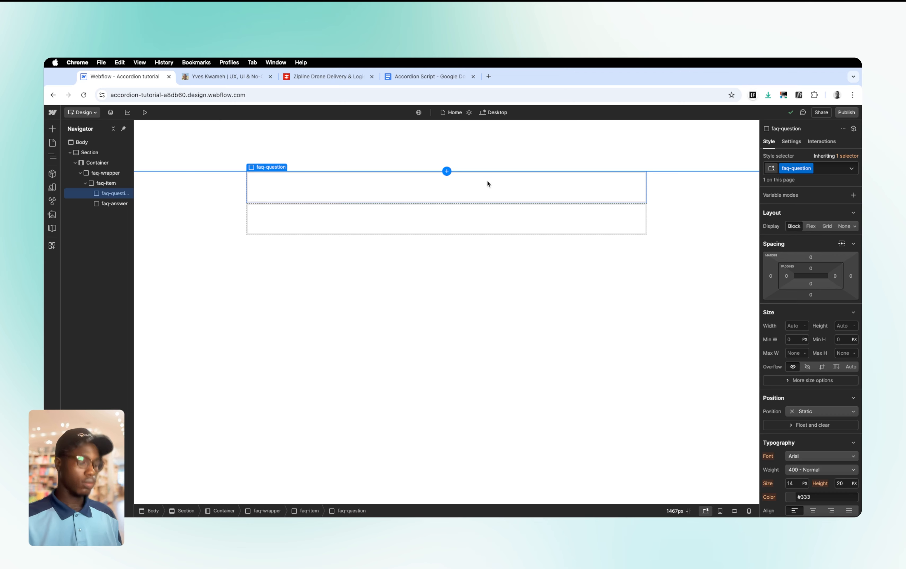
key("super+k")
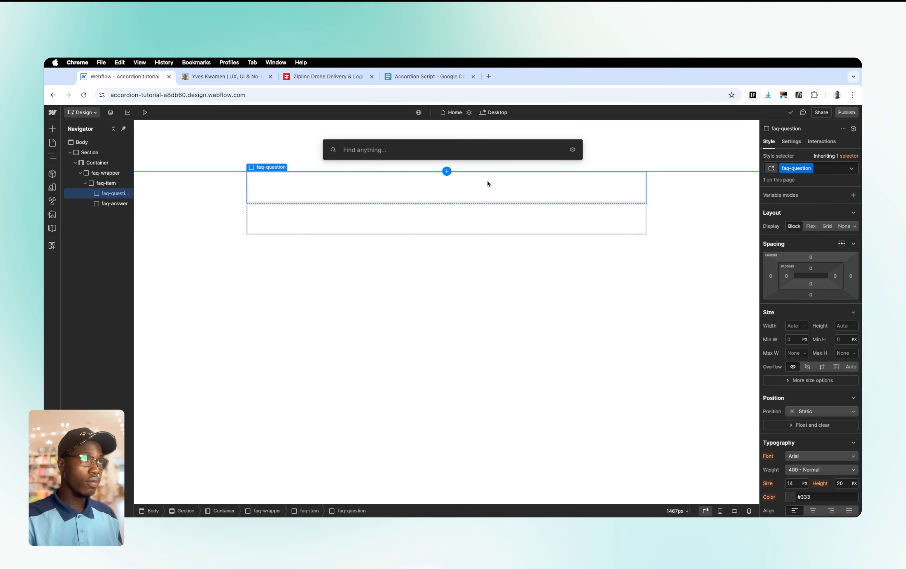
type("text")
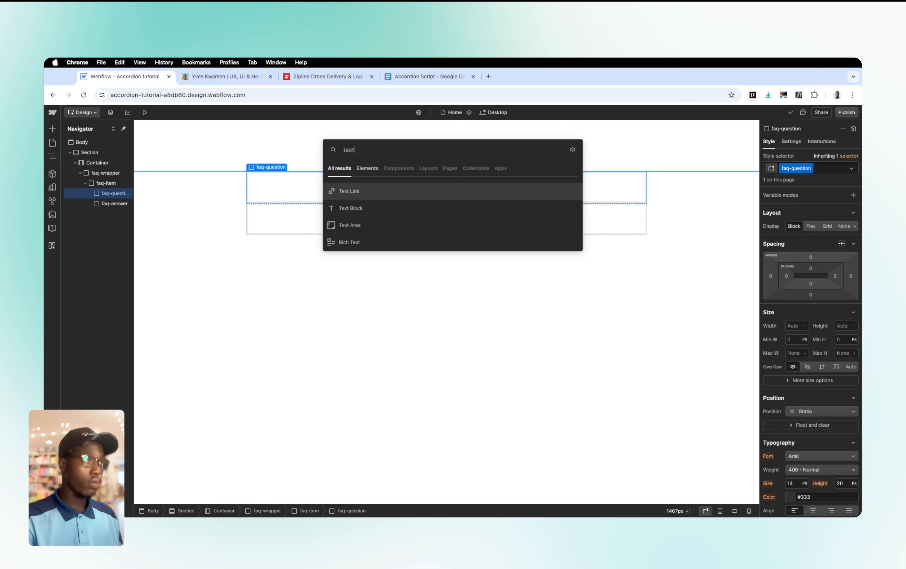
left_click(437, 208)
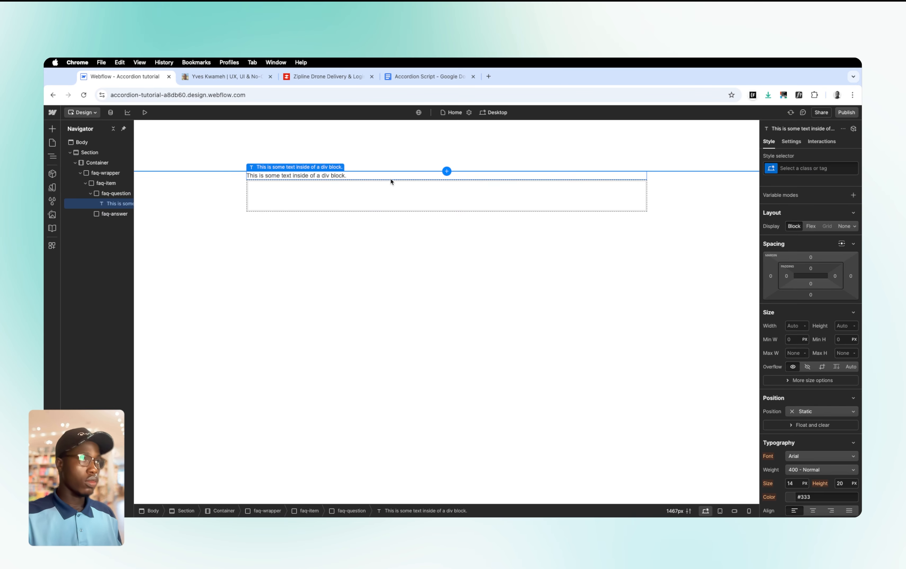
key("super+k")
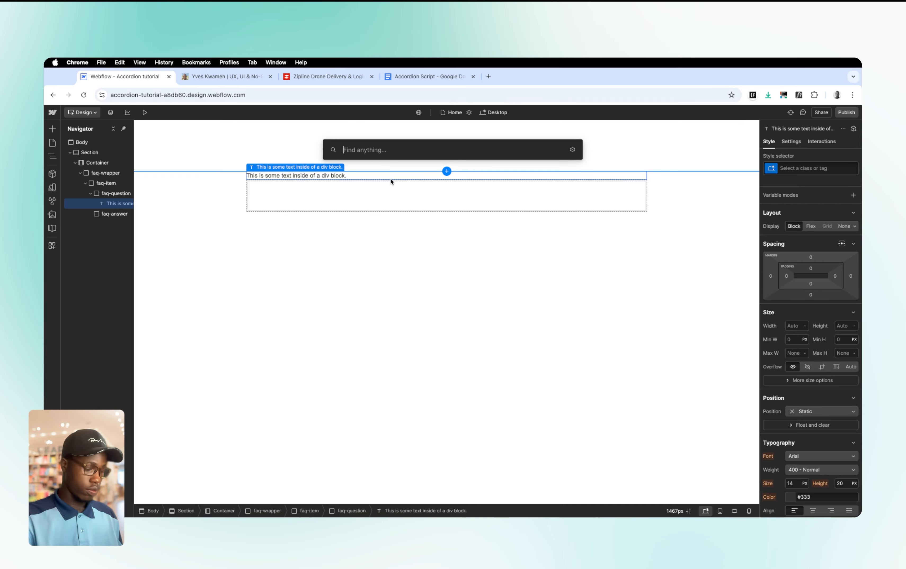
type("image")
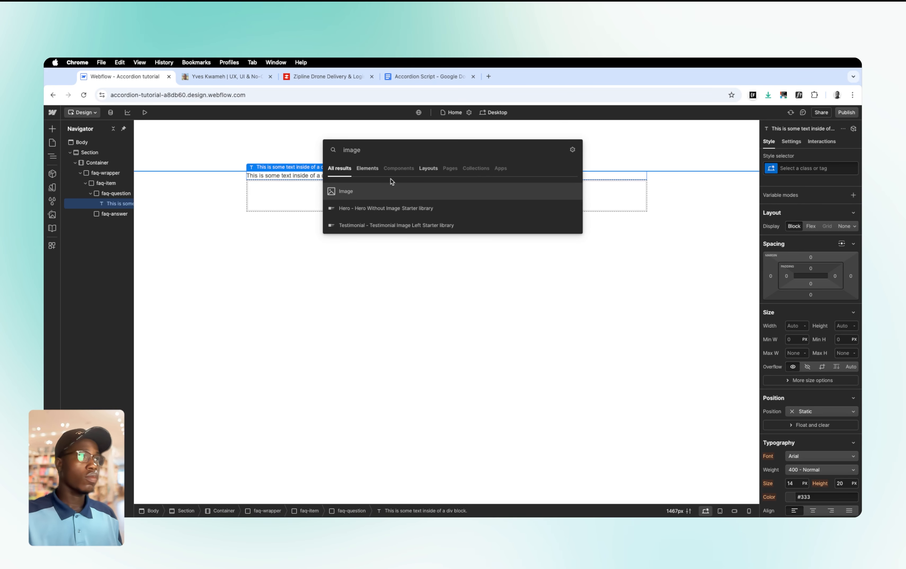
left_click(361, 192)
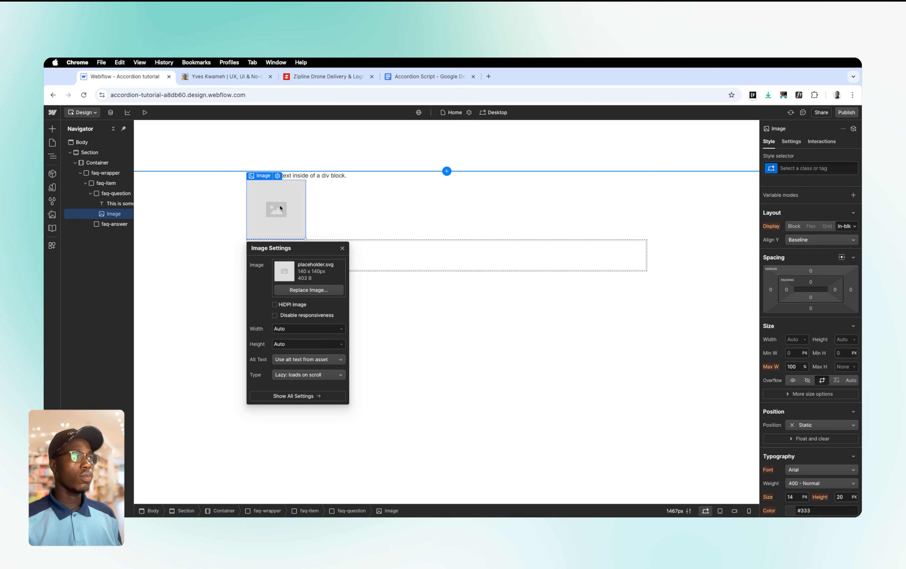
key("Escape")
Create a new class named faq-icon on the placeholder image inside faq-question
left_click(811, 168)
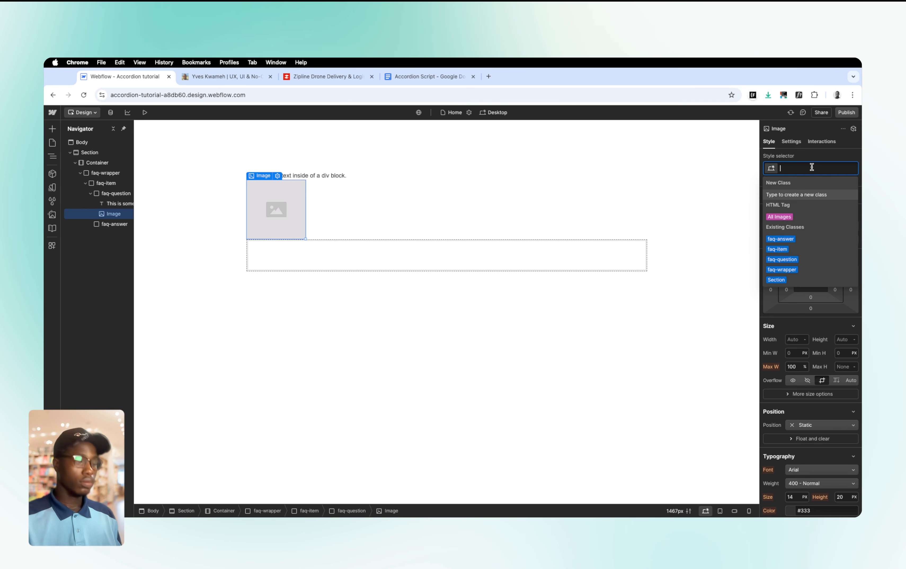
type("faq-")
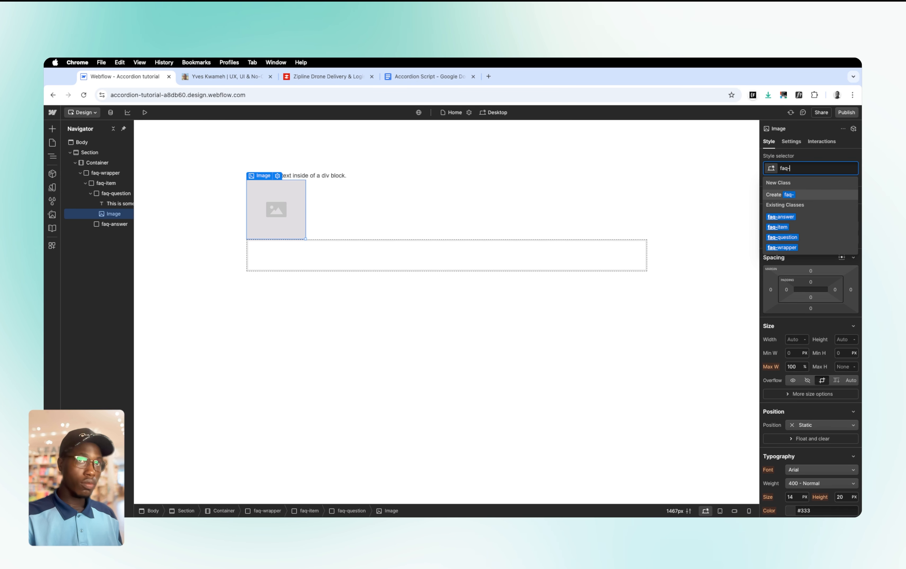
type("ic")
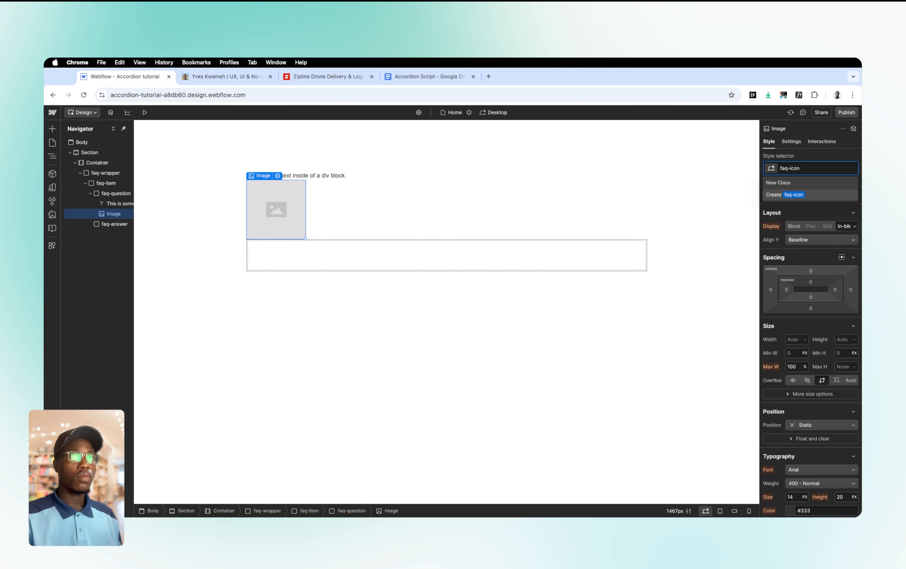
type("on")
key("Return")
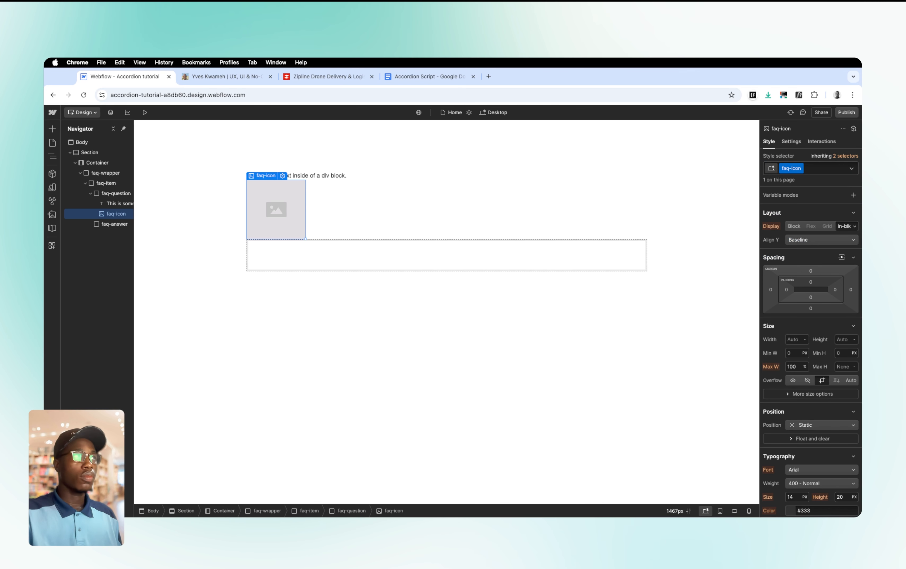
Lay out faq-question as a horizontal flex row, centred vertically with space between the text and the icon
left_click(118, 195)
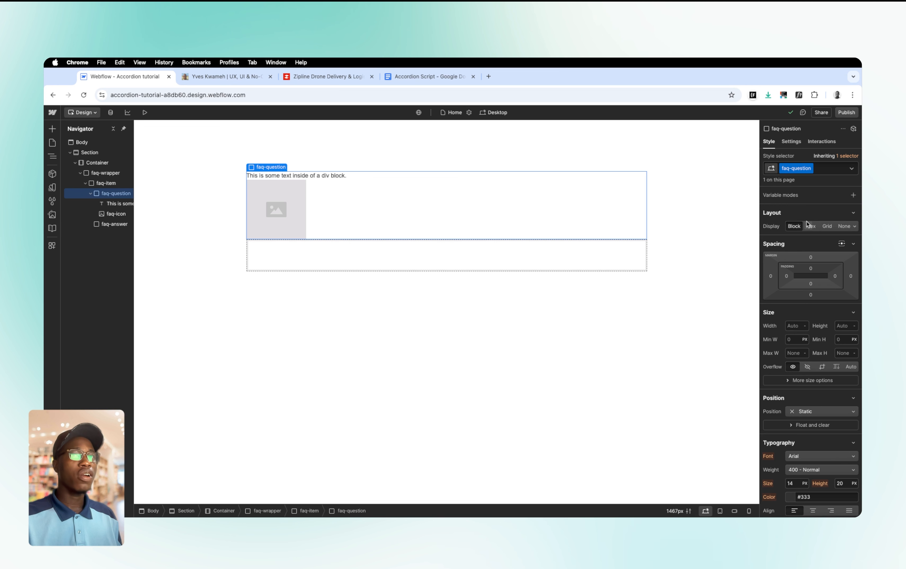
left_click(809, 226)
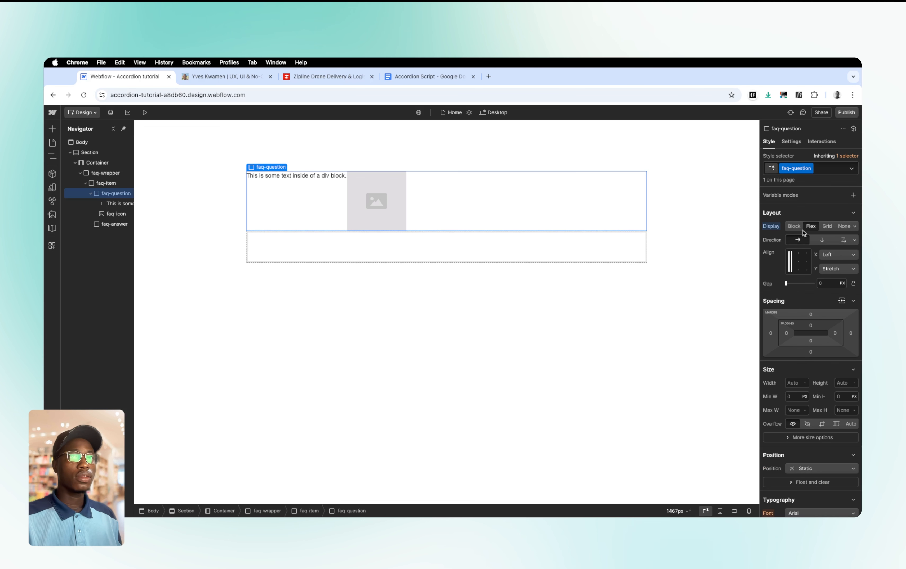
left_click(798, 261)
left_click(835, 255)
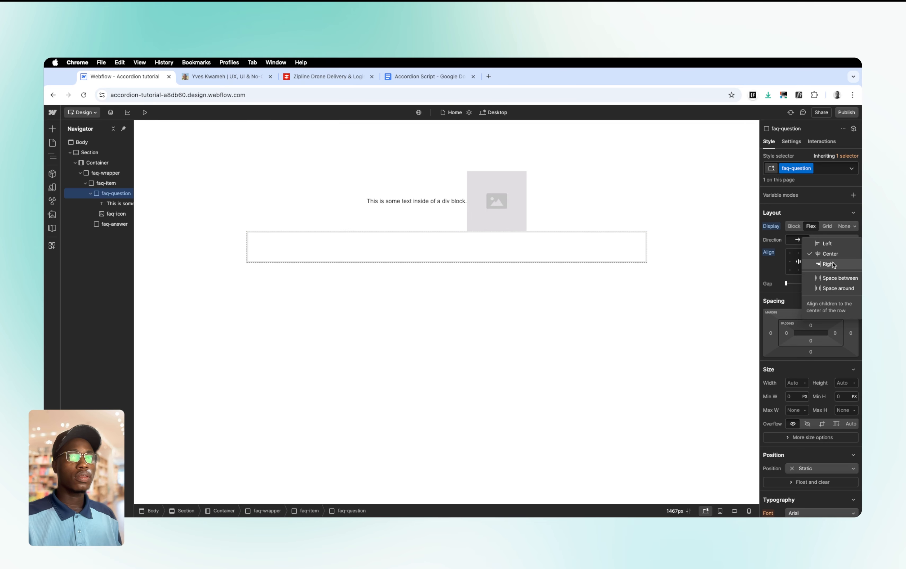
left_click(839, 278)
left_click(621, 197)
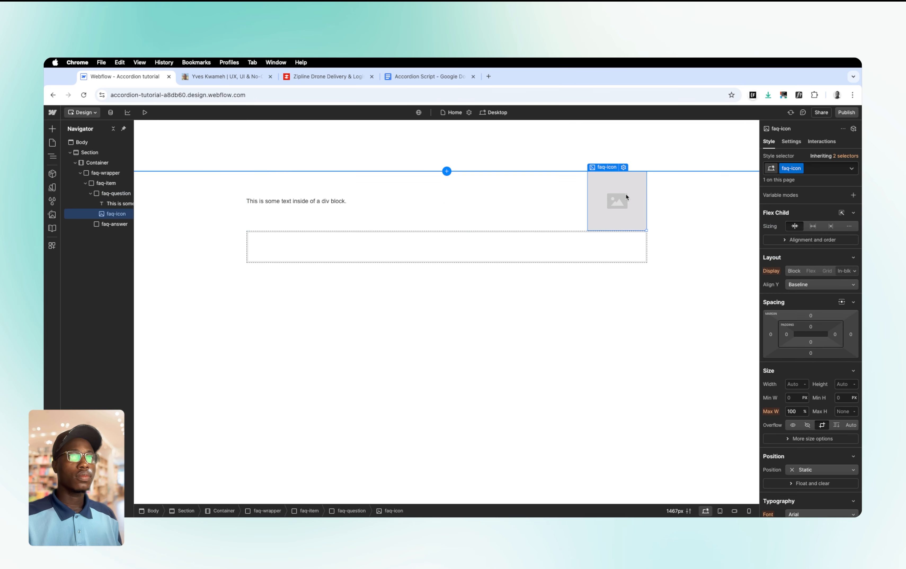
Set the faq-question font size to 16 px and its text colour to black
left_click(567, 216)
scroll(806, 327, "down", 6)
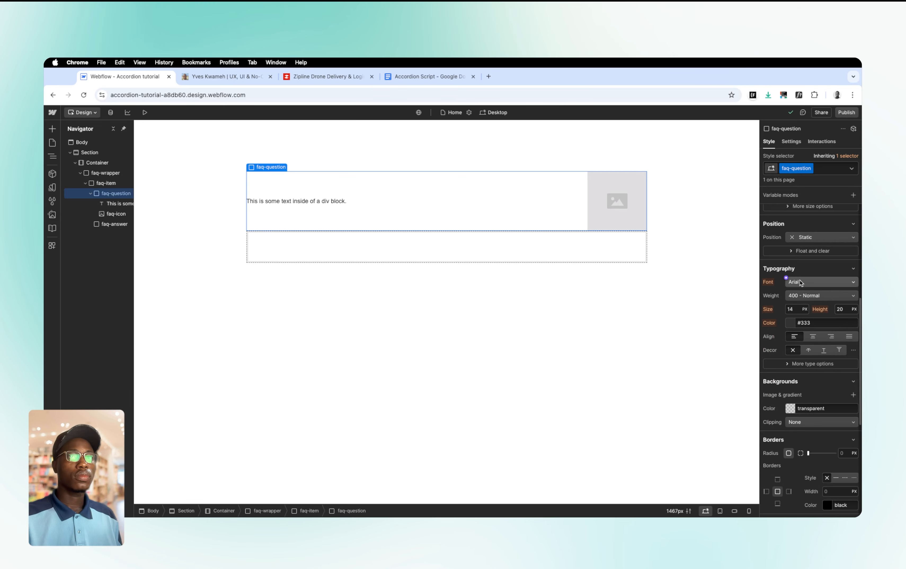
left_click(794, 309)
type("16")
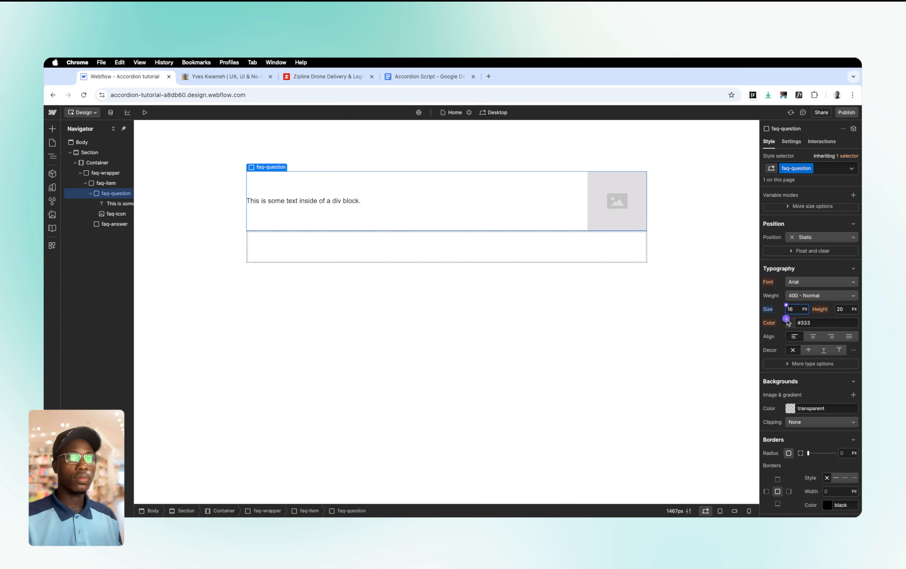
left_click(806, 323)
type("b")
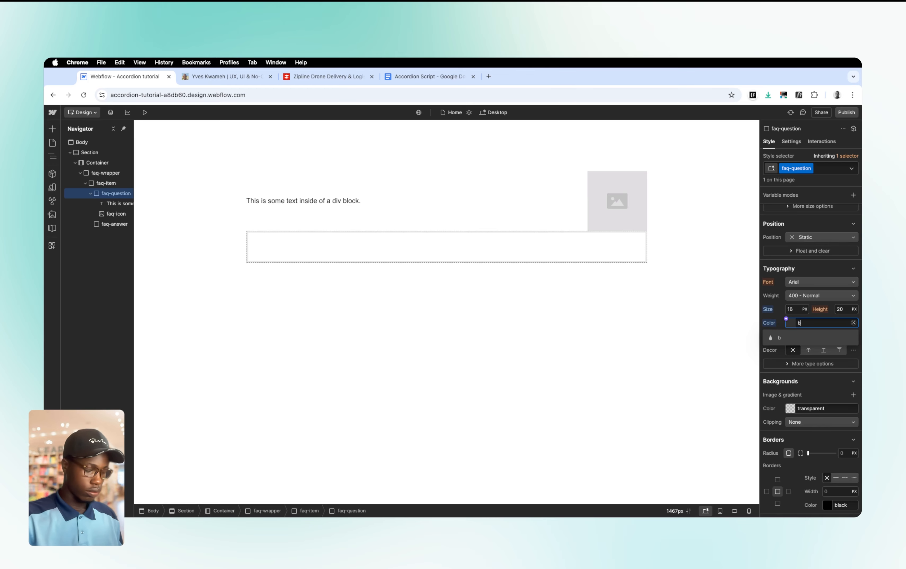
type("lack")
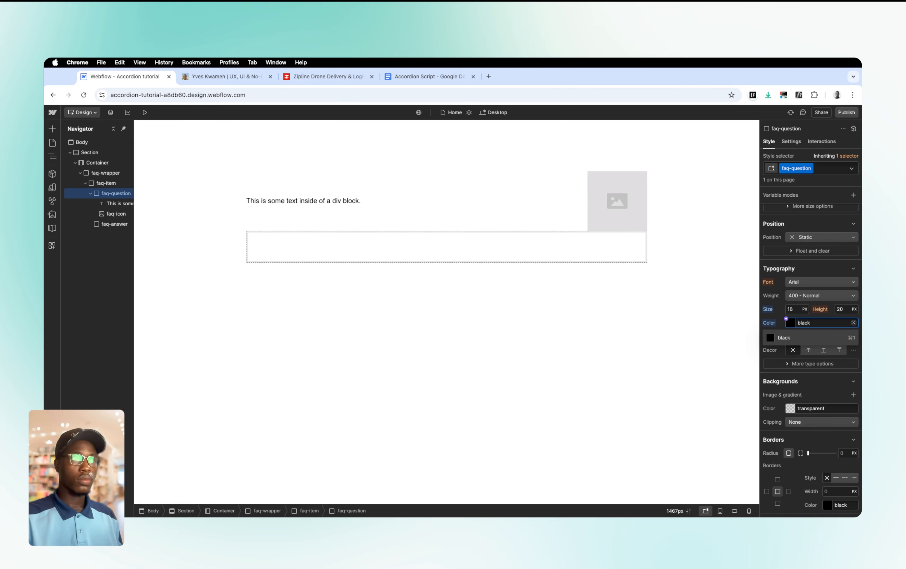
key("Return")
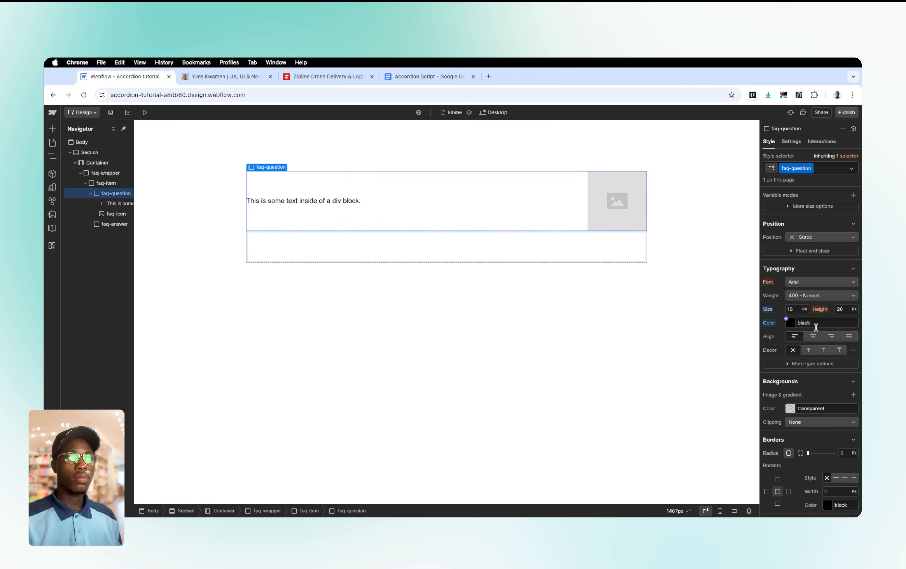
Set the line height of faq-question to 120%
left_click(843, 310)
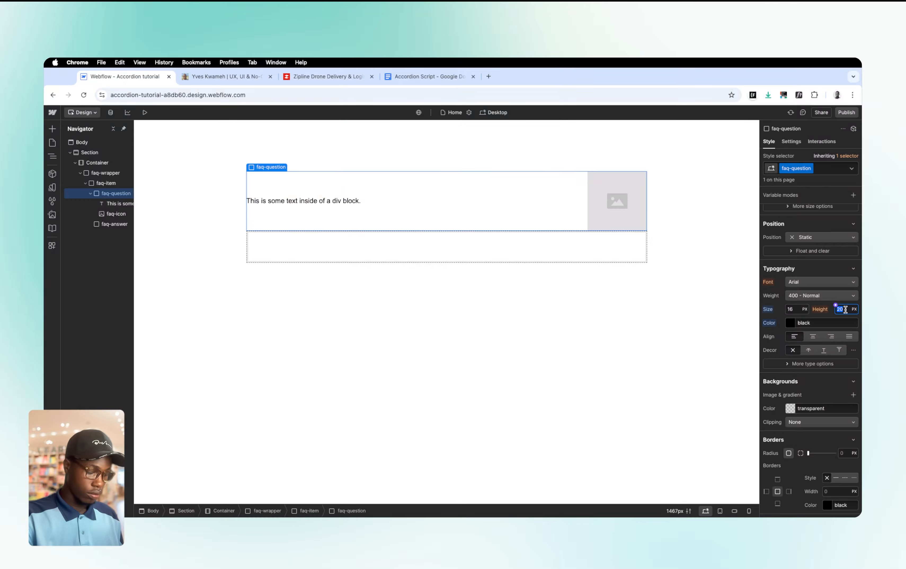
type("120%")
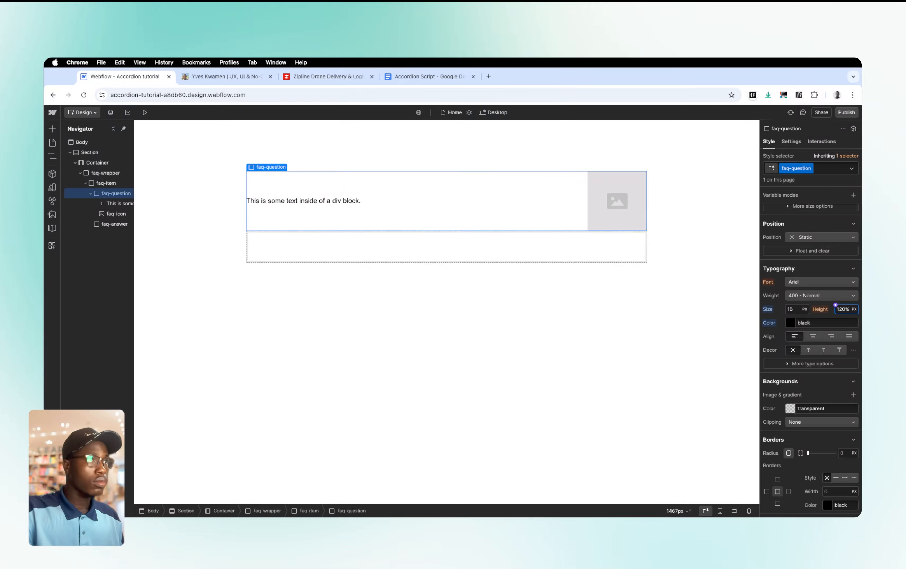
left_click(552, 200)
Set the width of the faq-icon image to 24 px
left_click(588, 203)
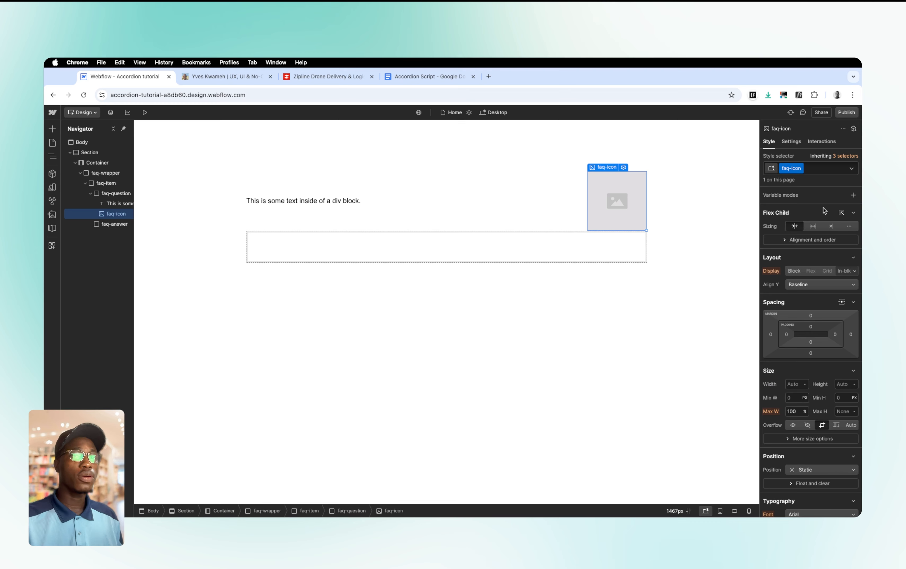
left_click(796, 385)
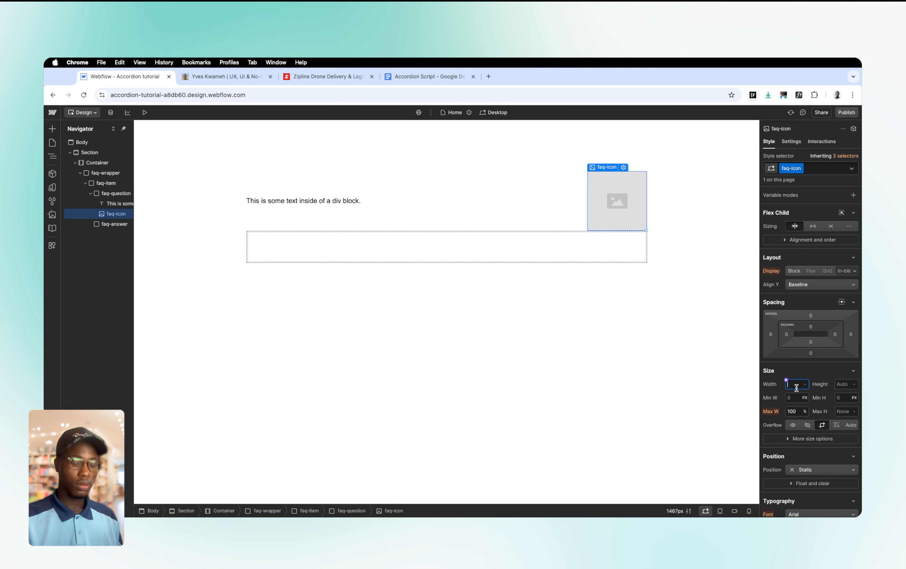
type("24")
key("Return")
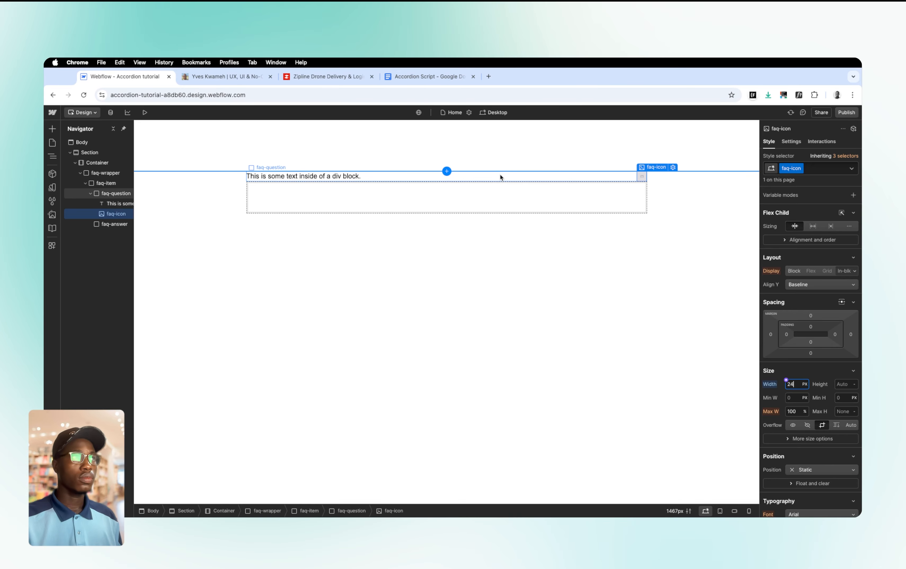
Add a Paragraph element inside the faq-answer block
left_click(474, 196)
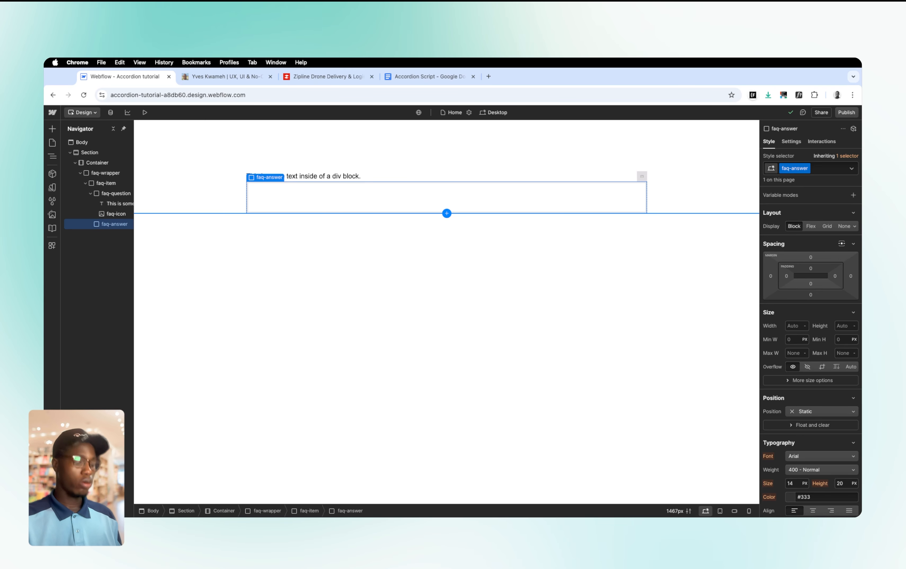
key("super+e")
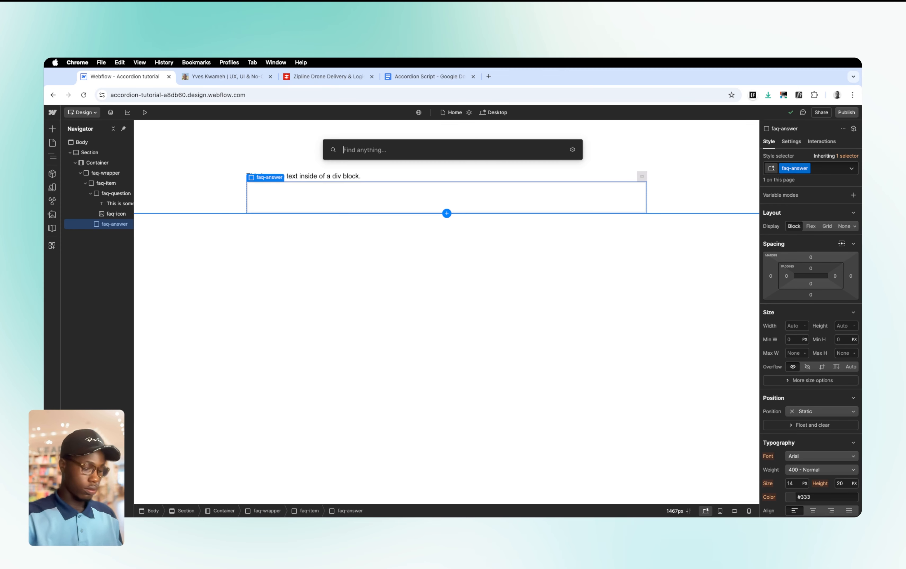
type("para")
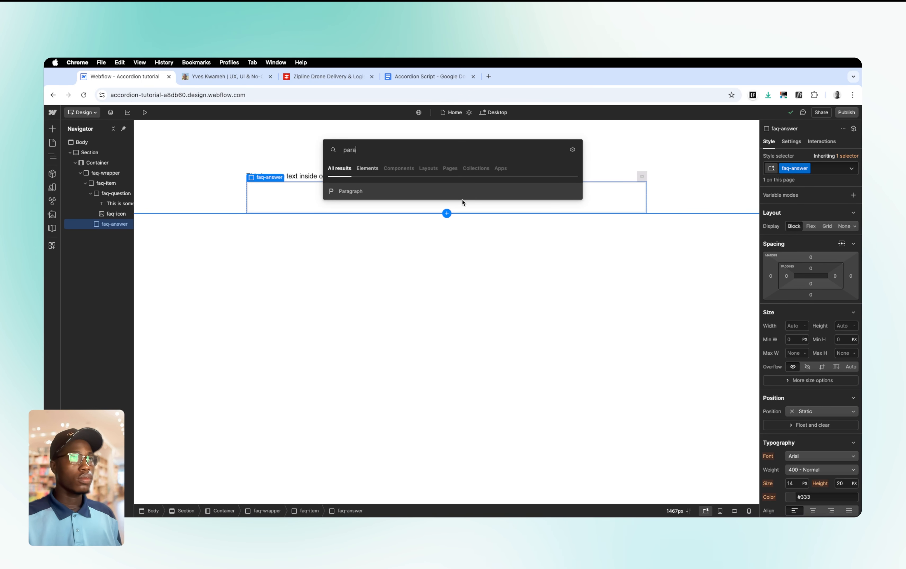
left_click(462, 192)
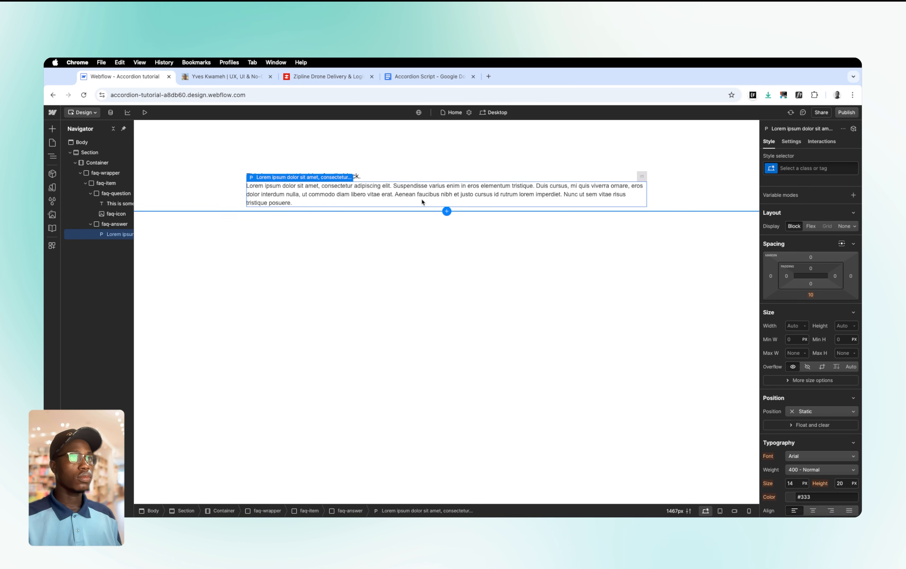
Give faq-answer a solid 1 px border on its left side only, coloured #00b2ff
left_click(447, 210)
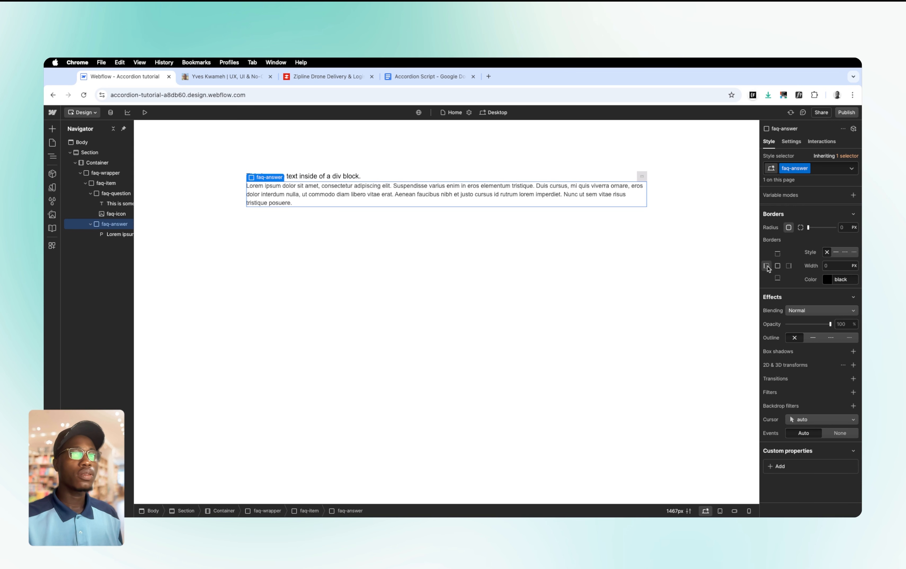
left_click(835, 253)
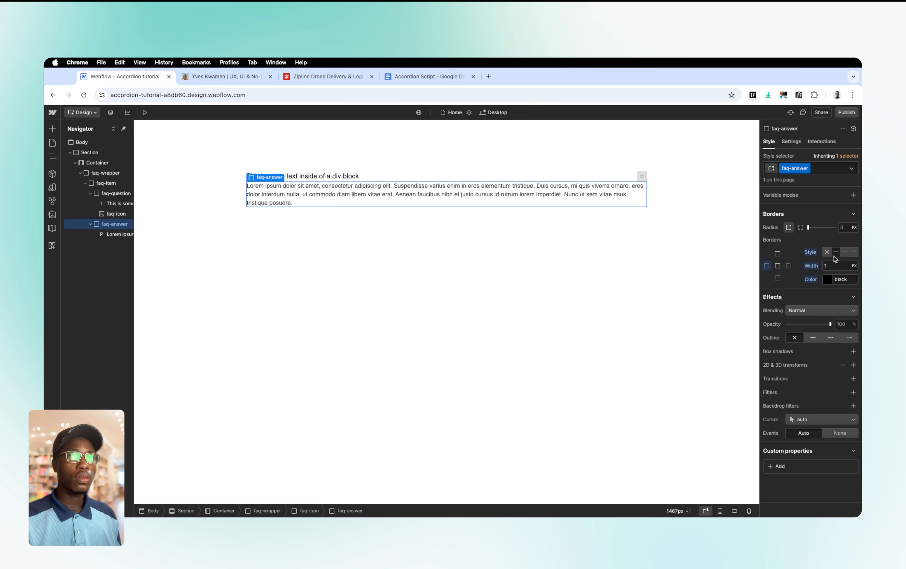
left_click(840, 279)
type("00")
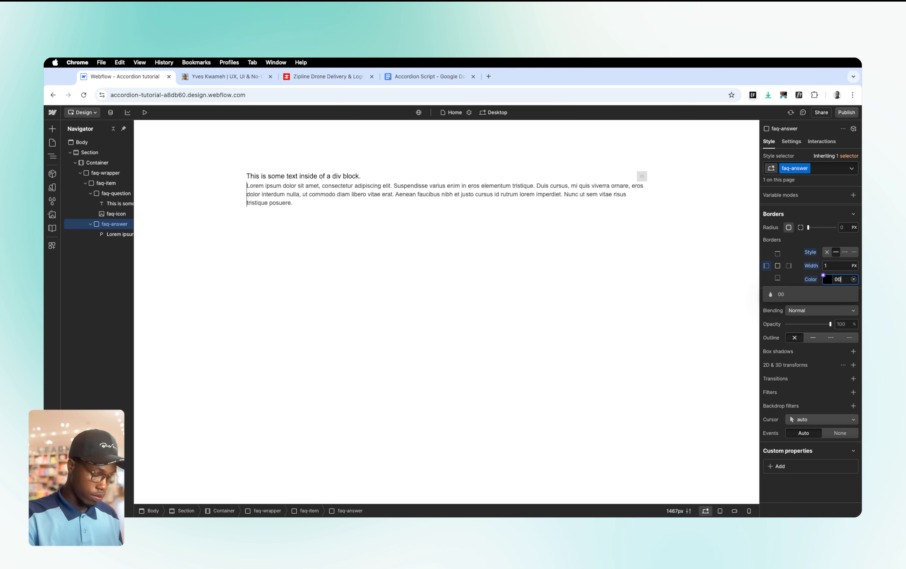
type("b2ff")
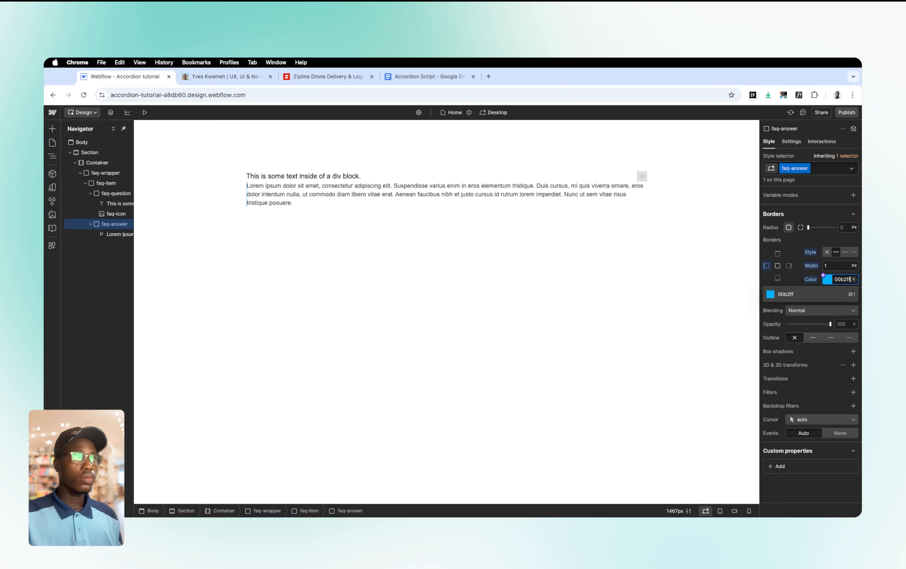
key("Return")
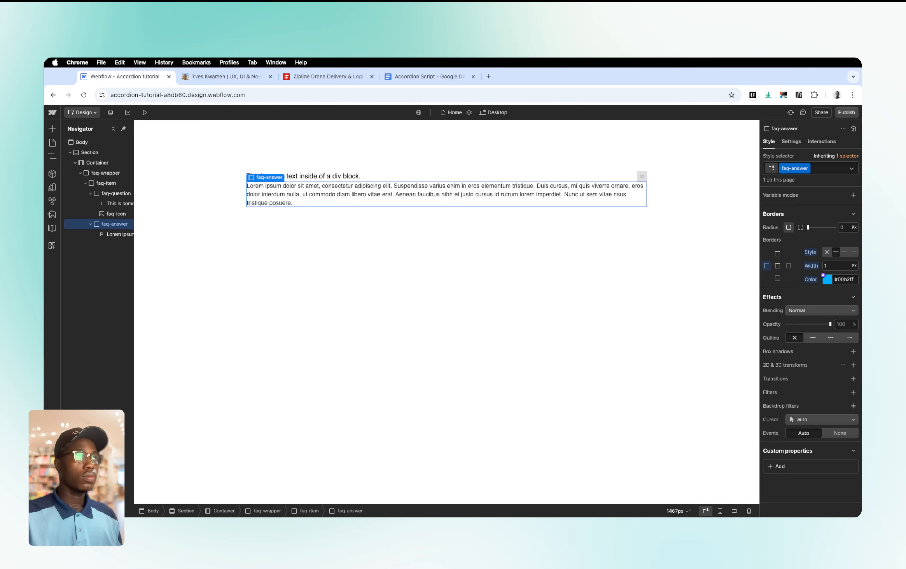
Set the left padding of faq-answer to 12 px
scroll(810, 279, "up", 10)
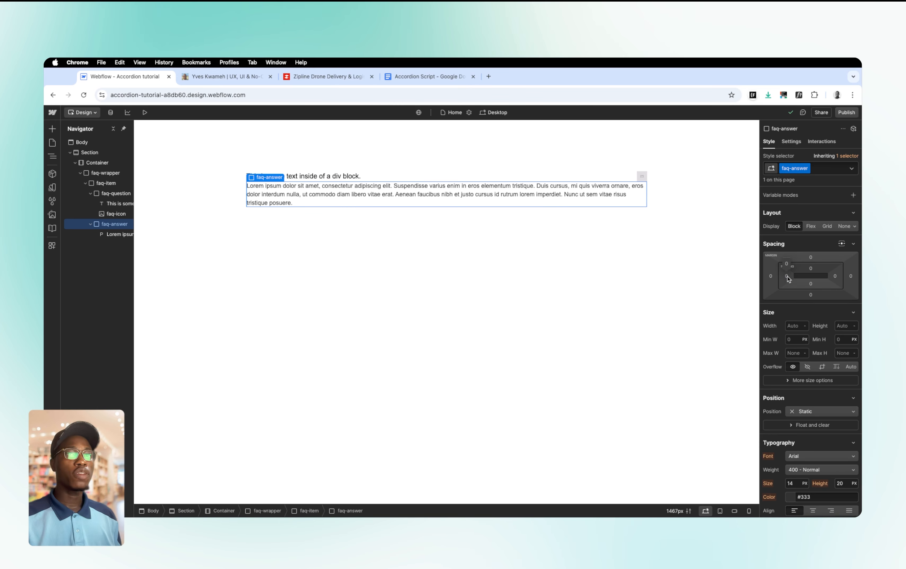
left_click(786, 277)
type("8")
key("Return")
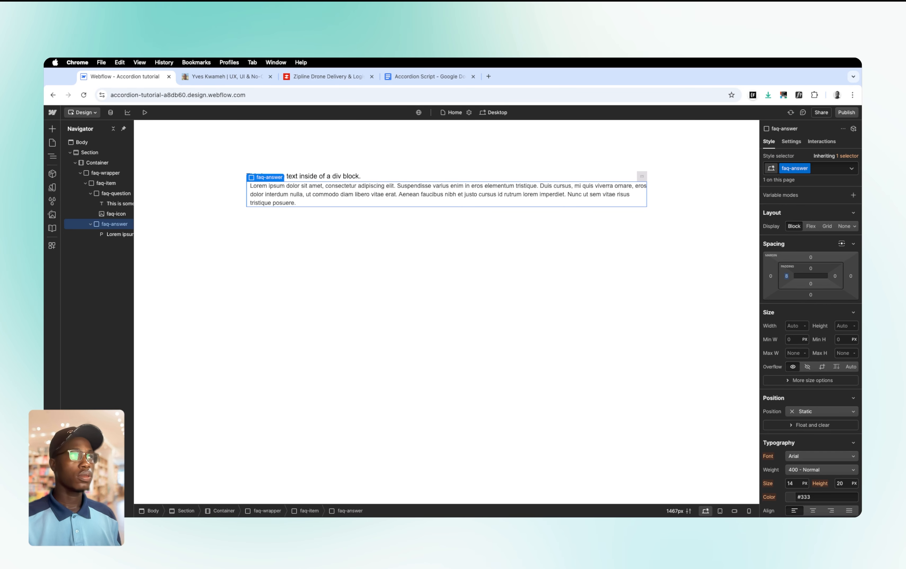
left_click(787, 279)
type("12")
key("Return")
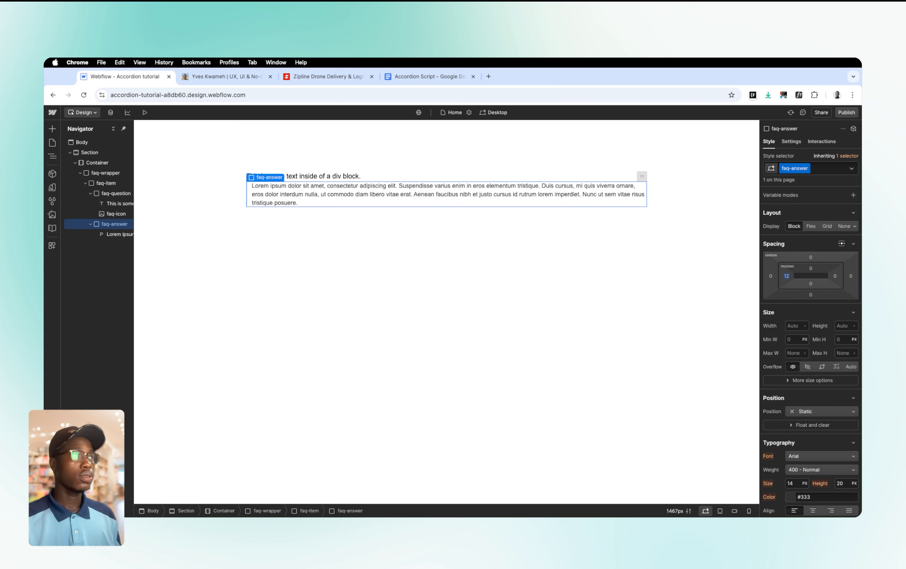
Set the top margin of the paragraph inside faq-answer to 12 px
left_click(474, 192)
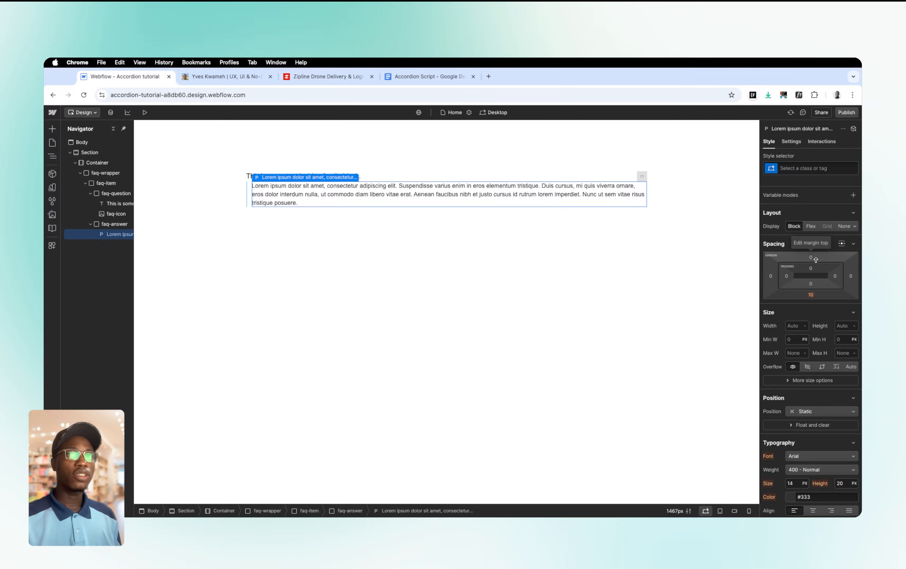
left_click(811, 258)
type("12")
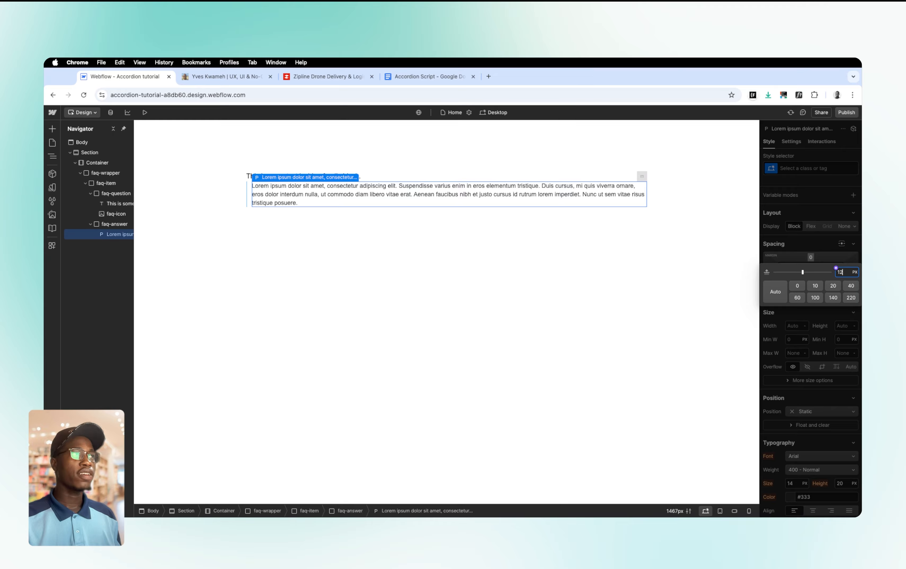
key("Return")
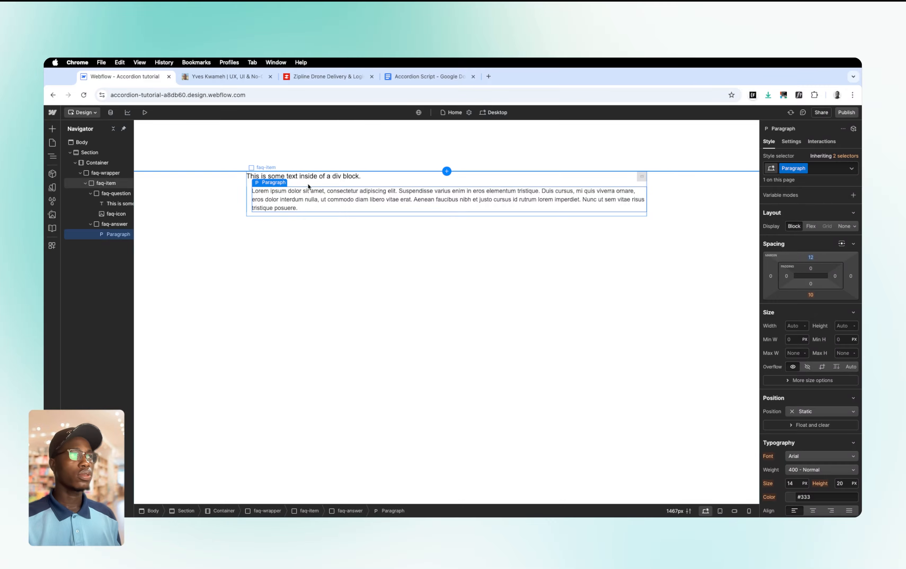
Collapse the faq-question and faq-answer branches in the element tree
left_click(251, 198)
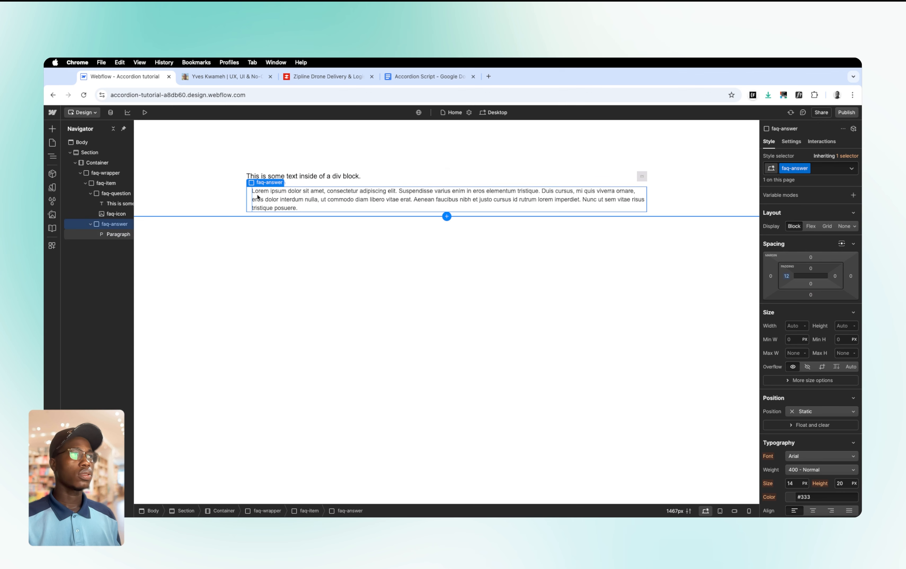
left_click(332, 181)
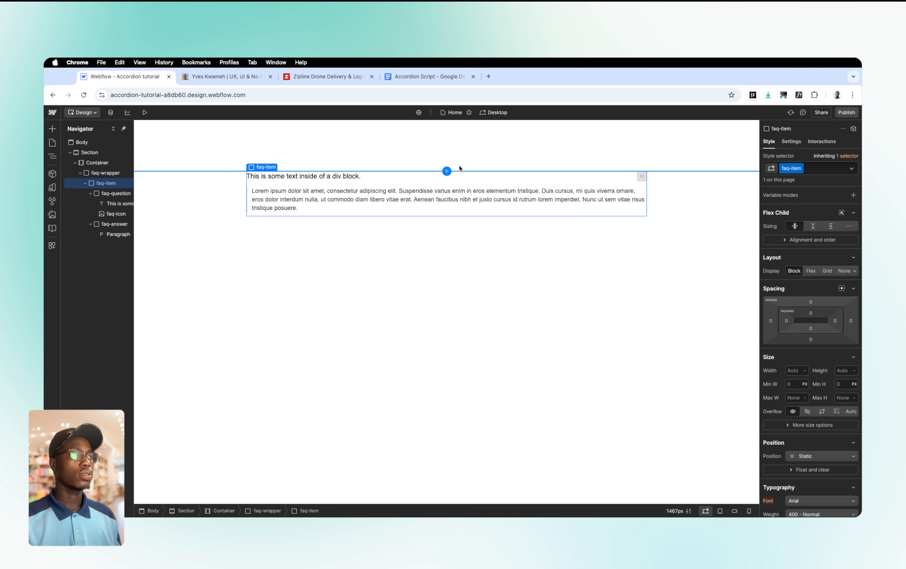
left_click(399, 175)
left_click(90, 193)
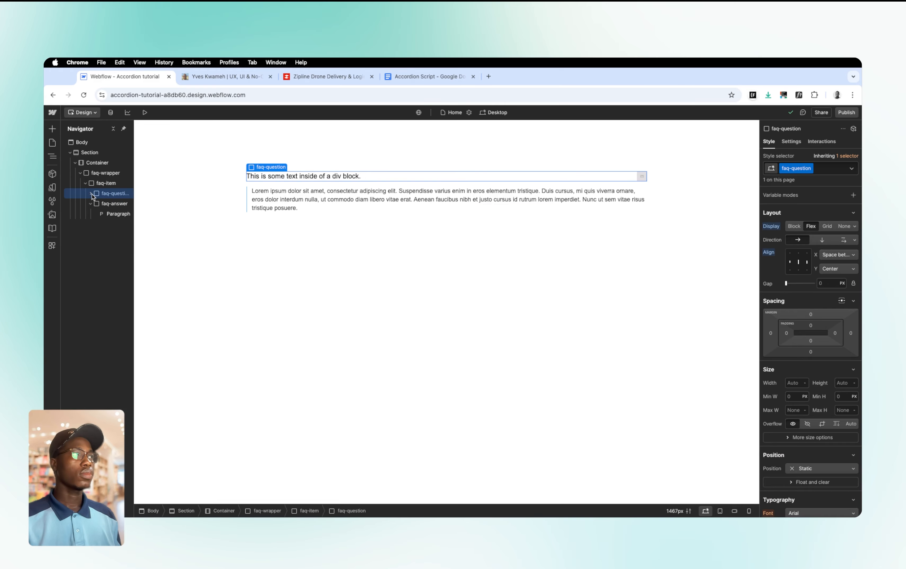
left_click(92, 204)
Set the padding of faq-item to 7 px on all four sides
left_click(102, 183)
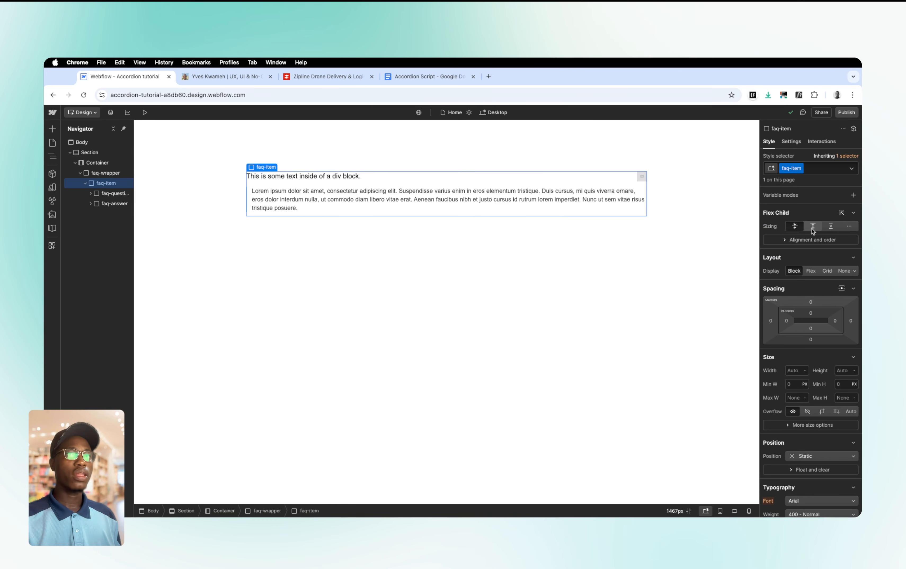
scroll(813, 230, "down", 2)
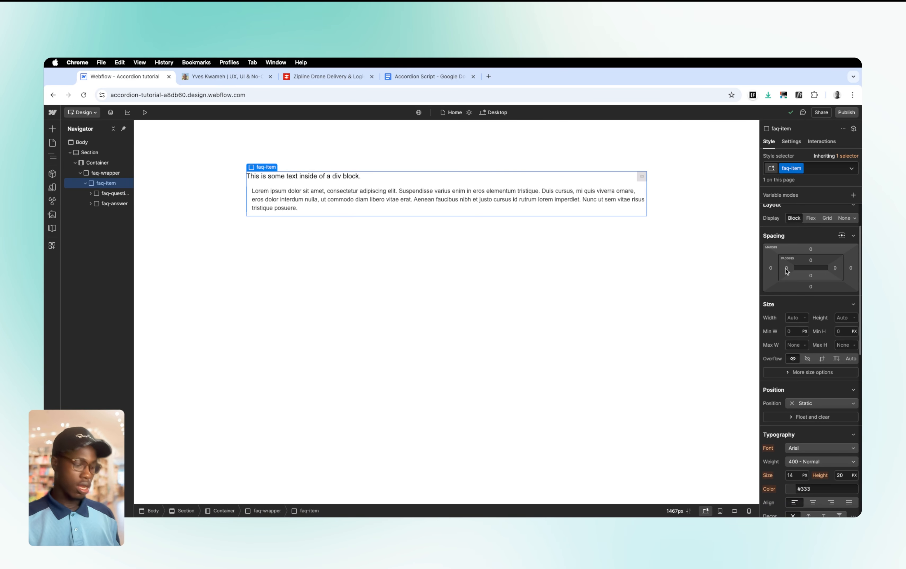
left_click_drag(786, 271, 788, 269)
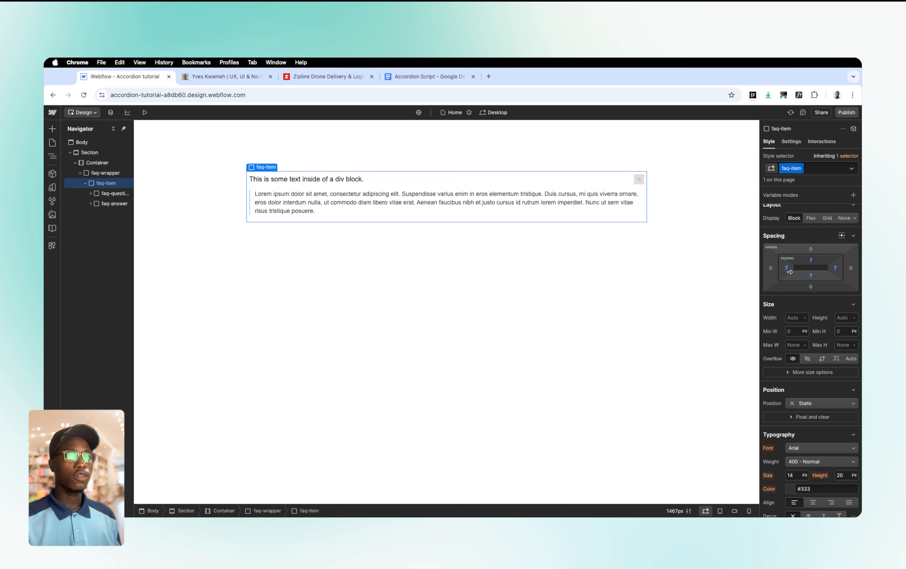
Set the background colour of faq-item to #00b2ff
scroll(810, 303, "down", 3)
scroll(811, 303, "down", 5)
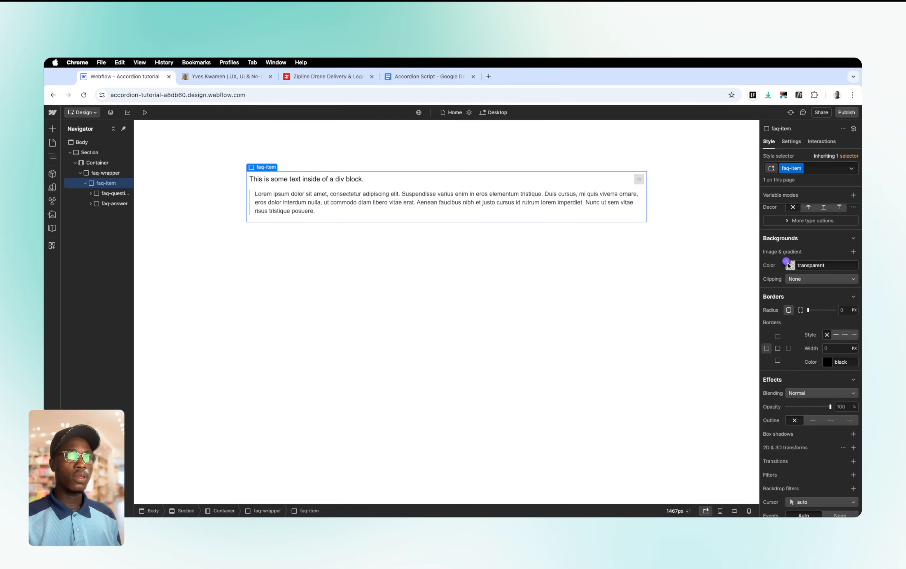
left_click(786, 263)
type("00")
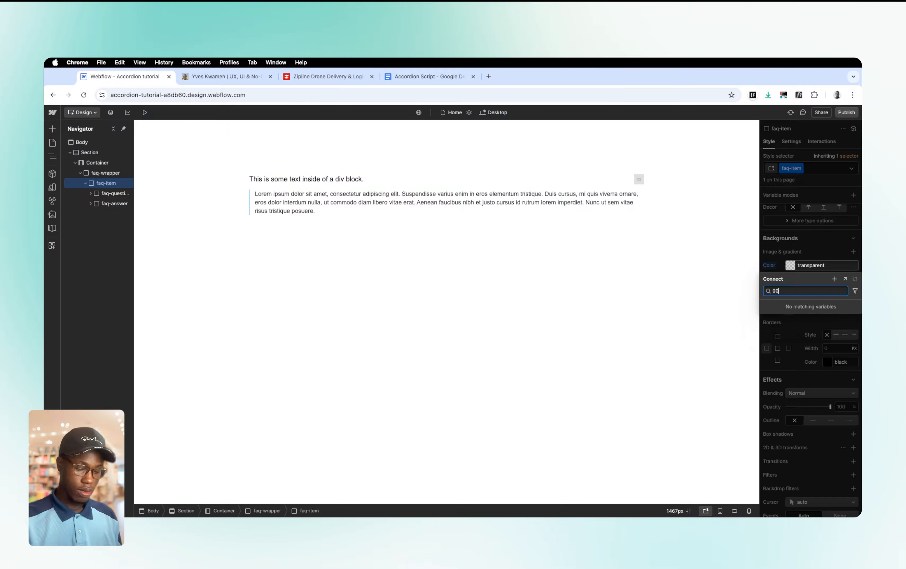
type("b2ff")
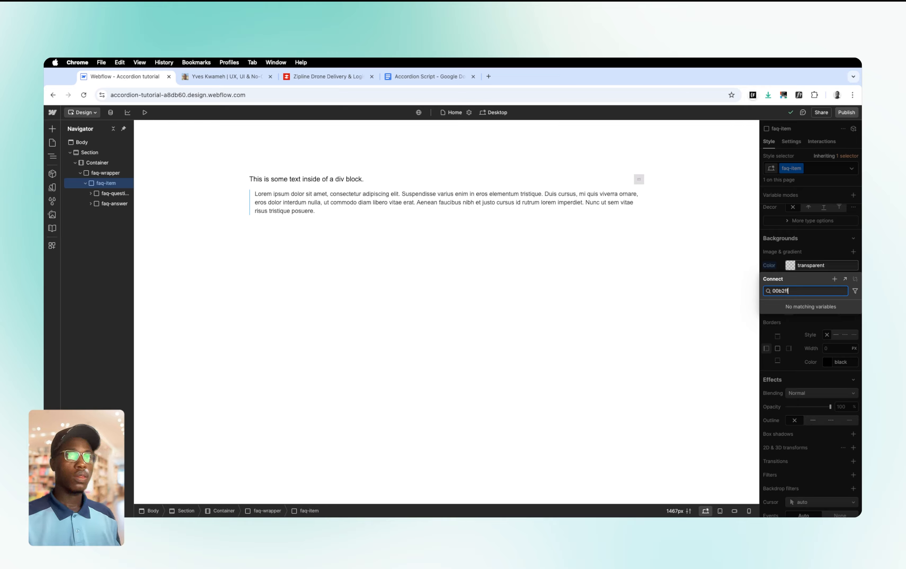
double_click(787, 291)
key("super+c")
key("Escape")
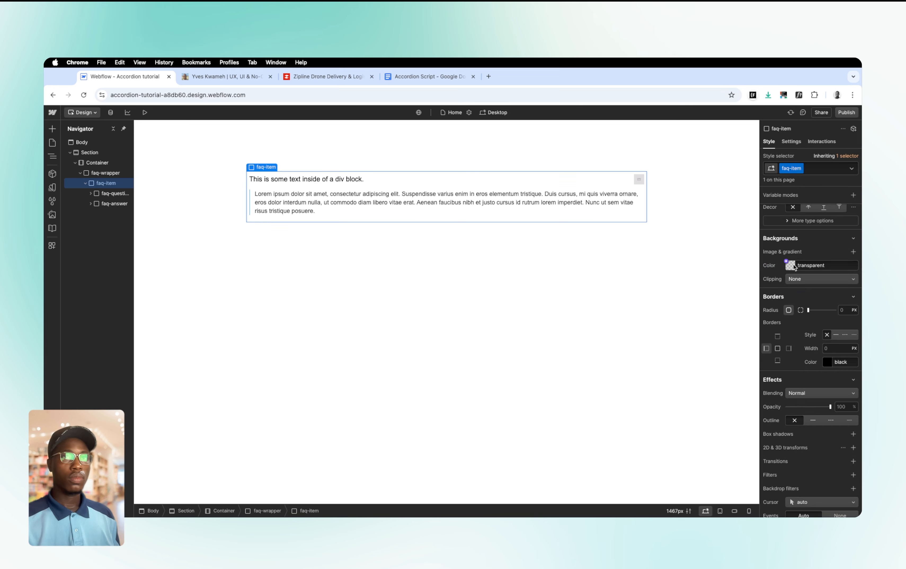
left_click(790, 265)
key("super+v")
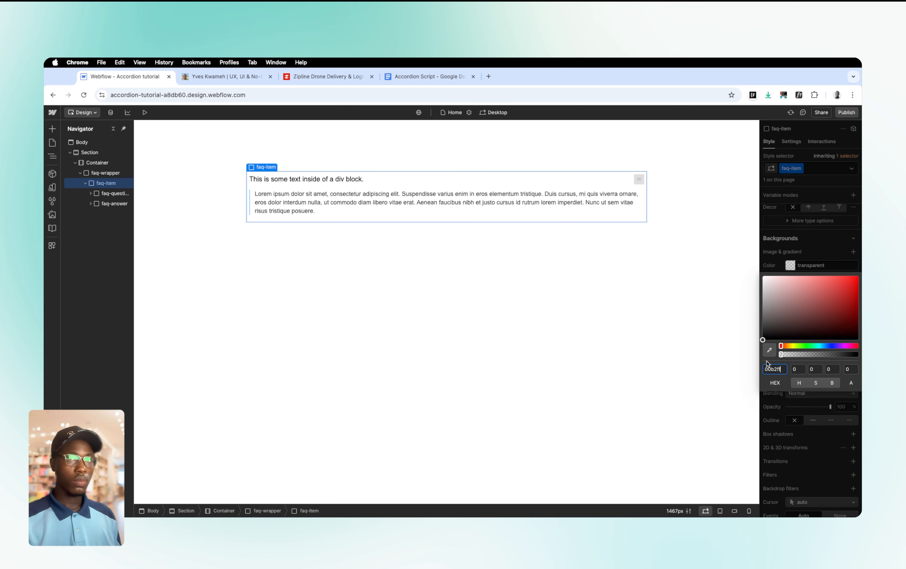
key("Return")
Reduce the alpha of the faq-item background colour to 16%
left_click(852, 369)
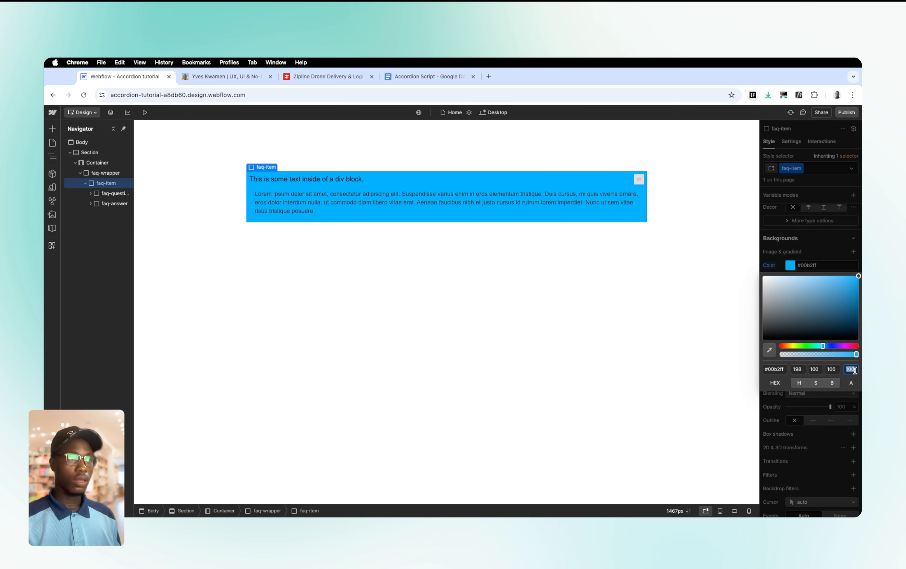
type("16")
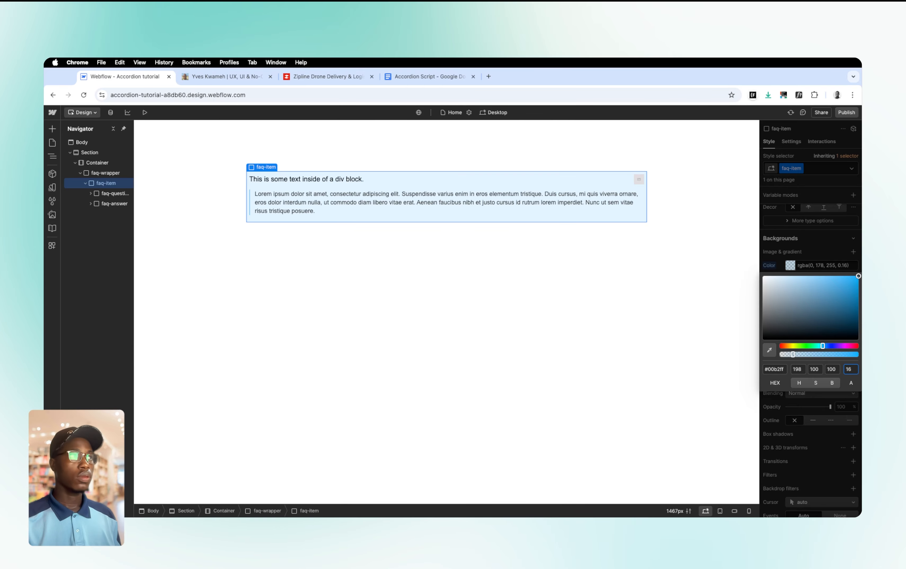
left_click(823, 265)
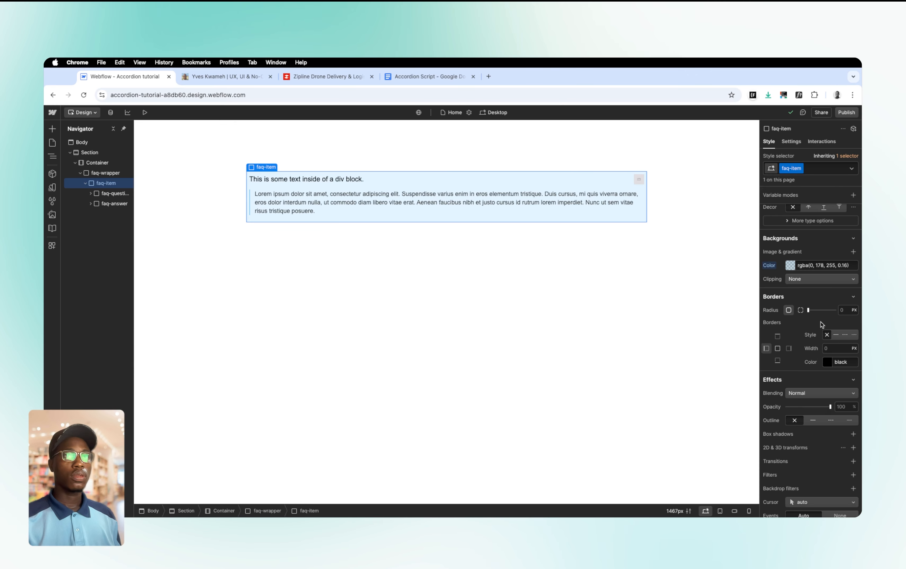
Round all corners of faq-item with a 12 px radius and deselect the block
scroll(822, 324, "down", 2)
left_click(842, 282)
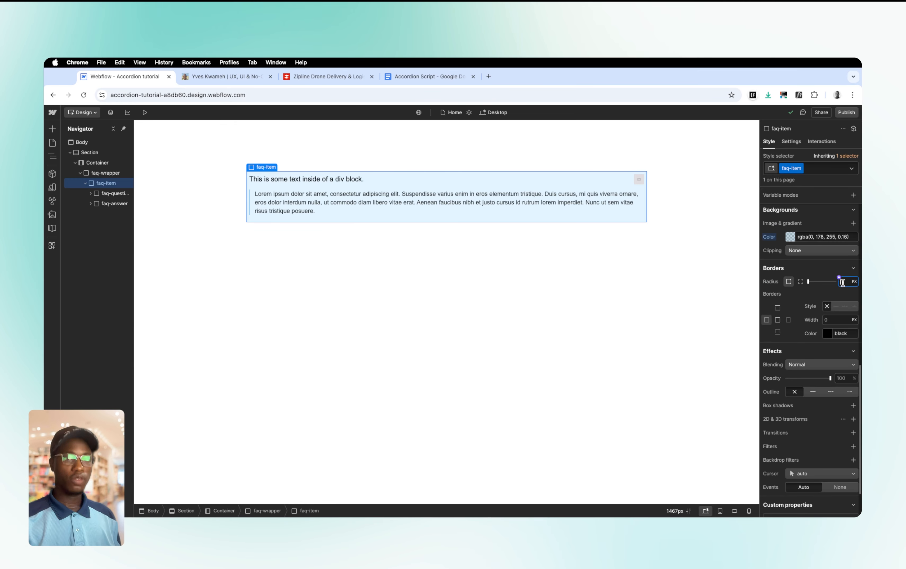
type("24")
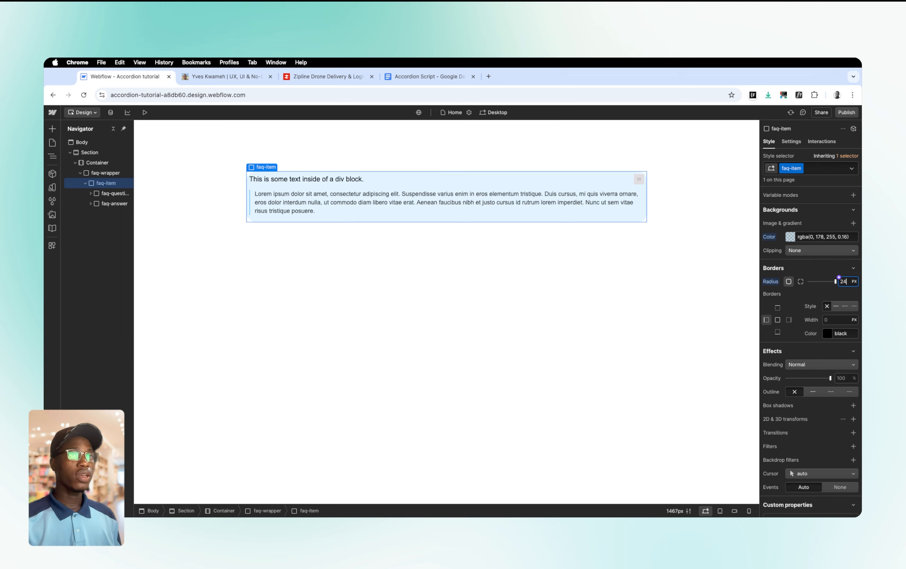
key("Return")
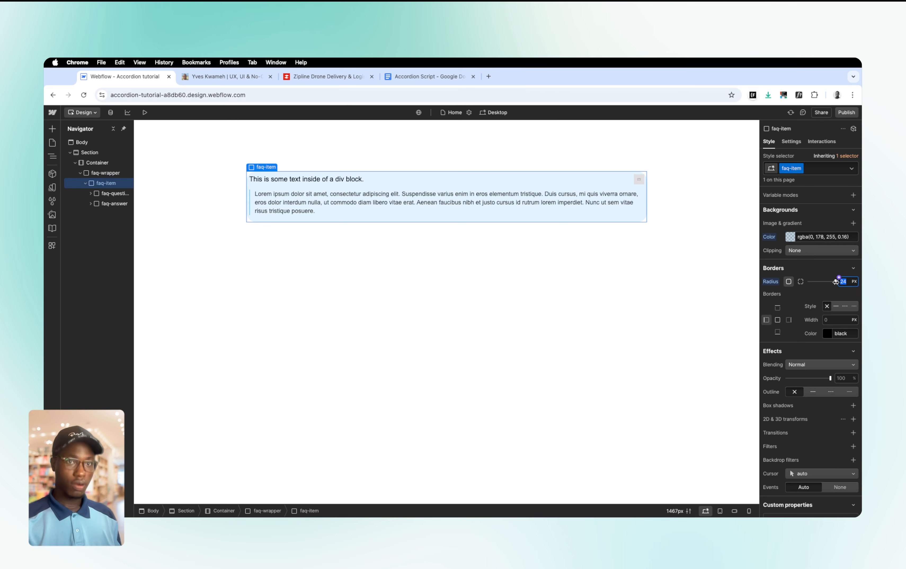
type("1")
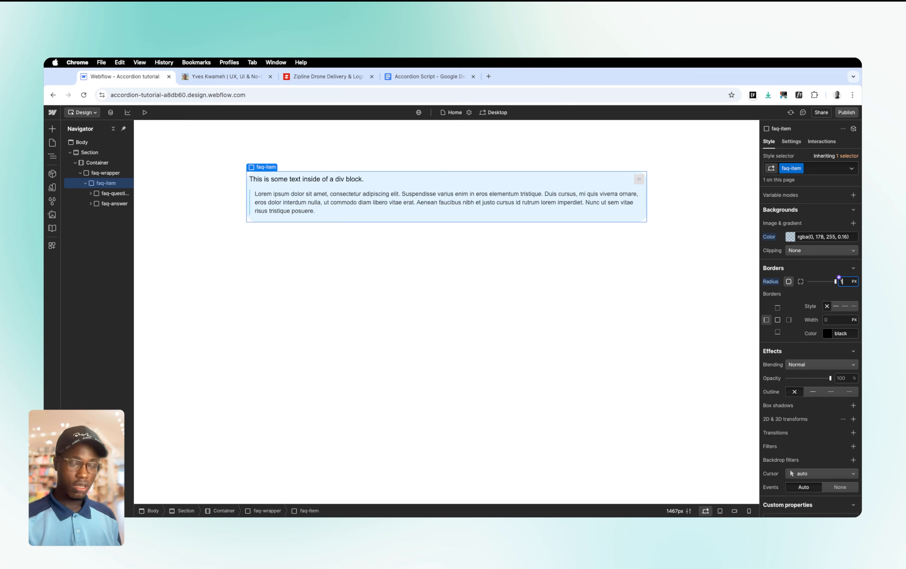
type("2")
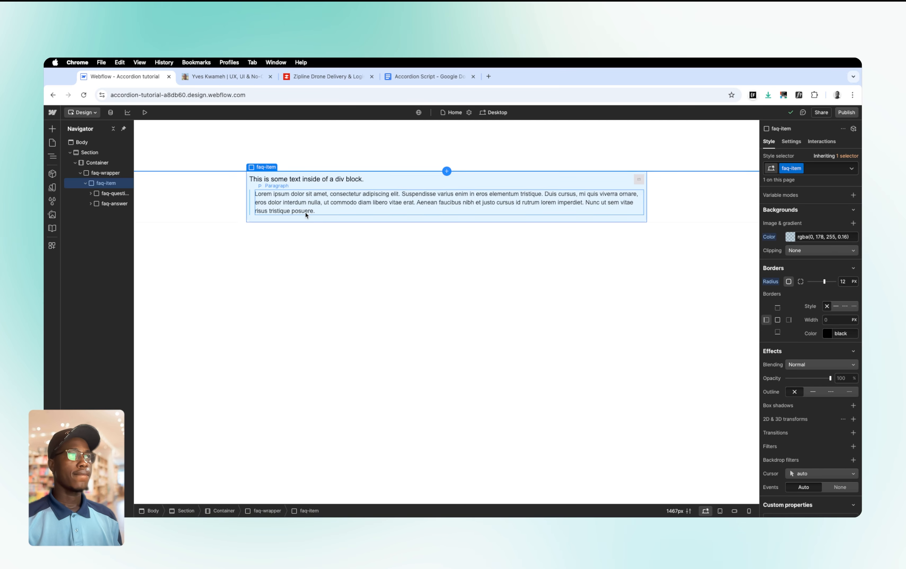
left_click(305, 245)
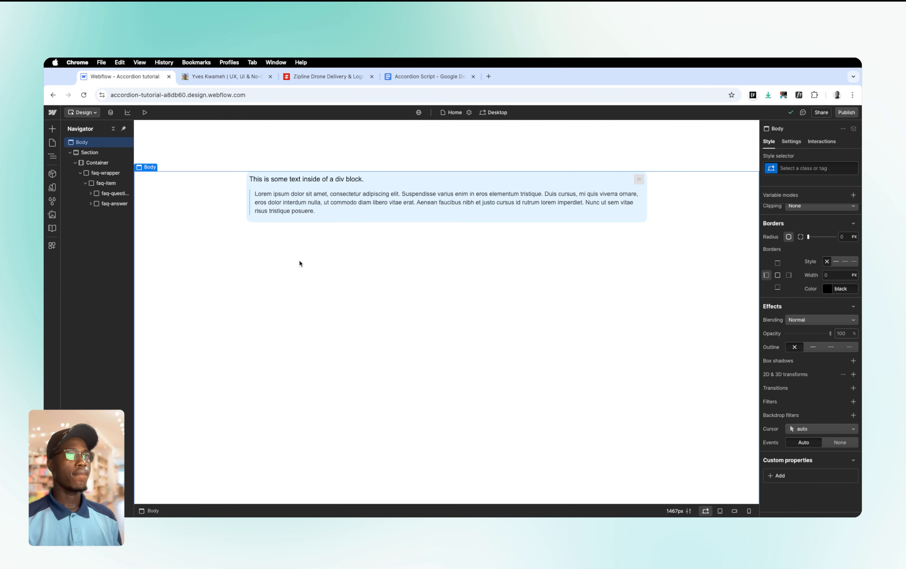
Set the faq-item padding to 16 px on the top and bottom and 24 px on the left and right
left_click(334, 186)
scroll(821, 237, "up", 10)
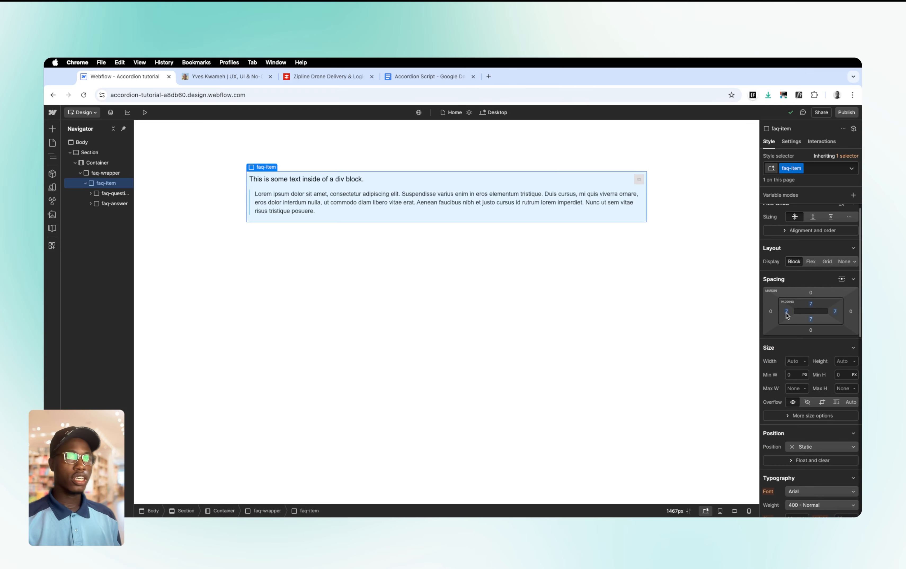
left_click_drag(787, 311, 790, 312)
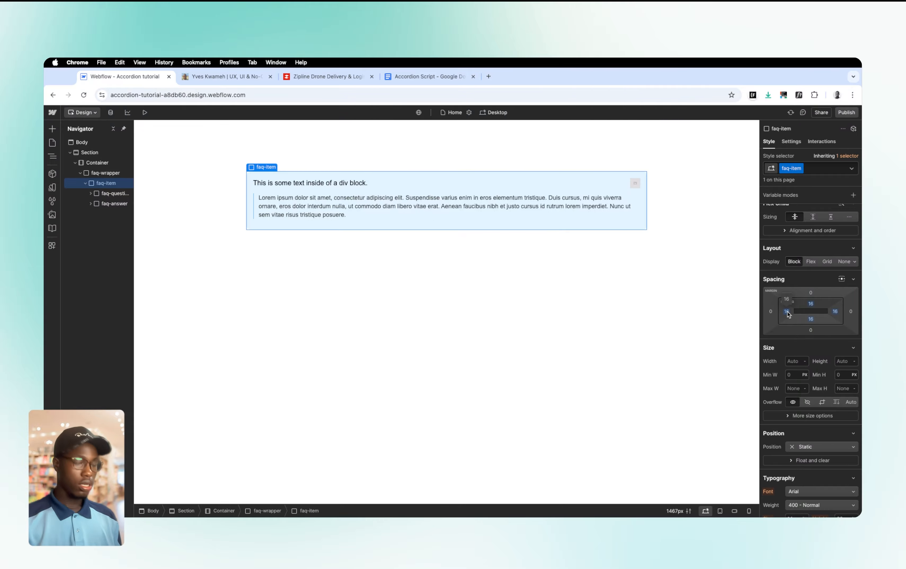
left_click_drag(788, 313, 791, 312)
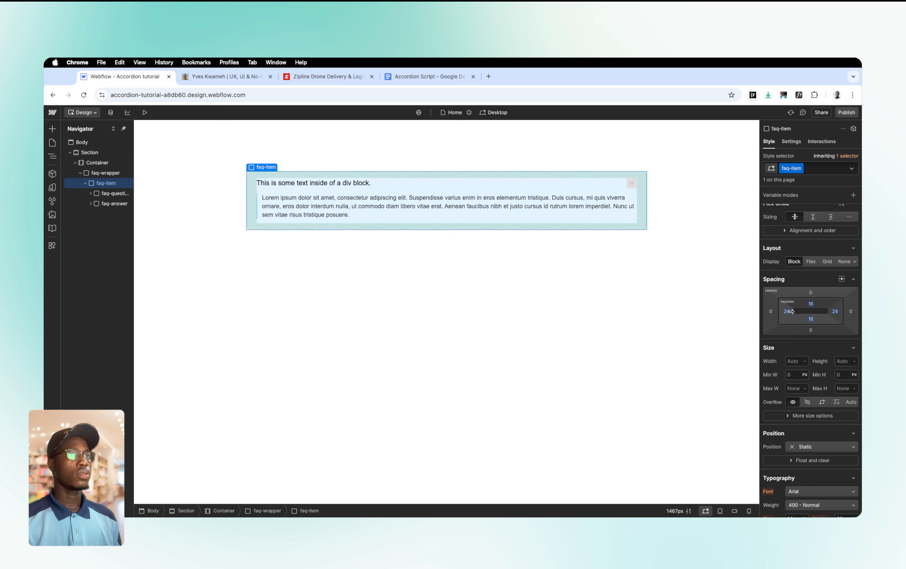
Replace the placeholder image of faq-icon with chevron-down.png and close the image settings
double_click(635, 187)
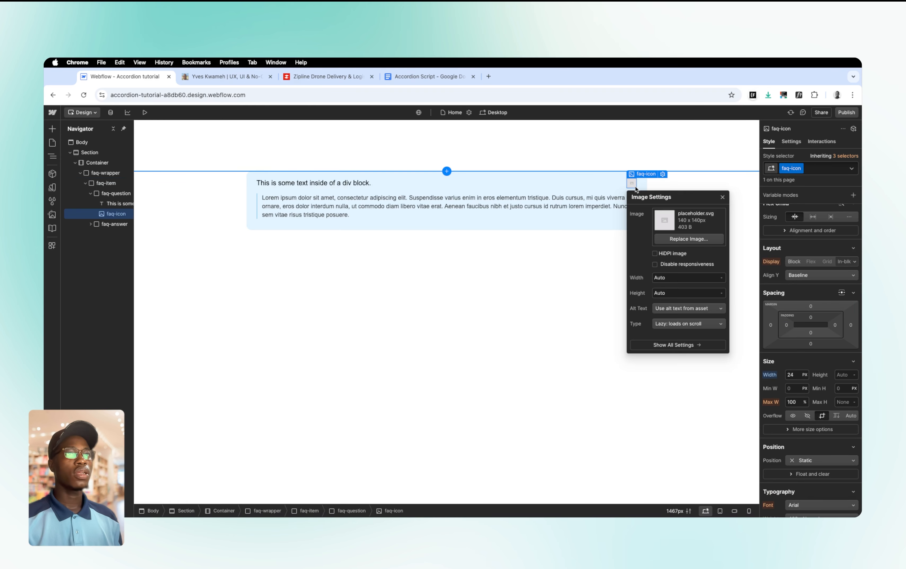
left_click(688, 239)
left_click(81, 187)
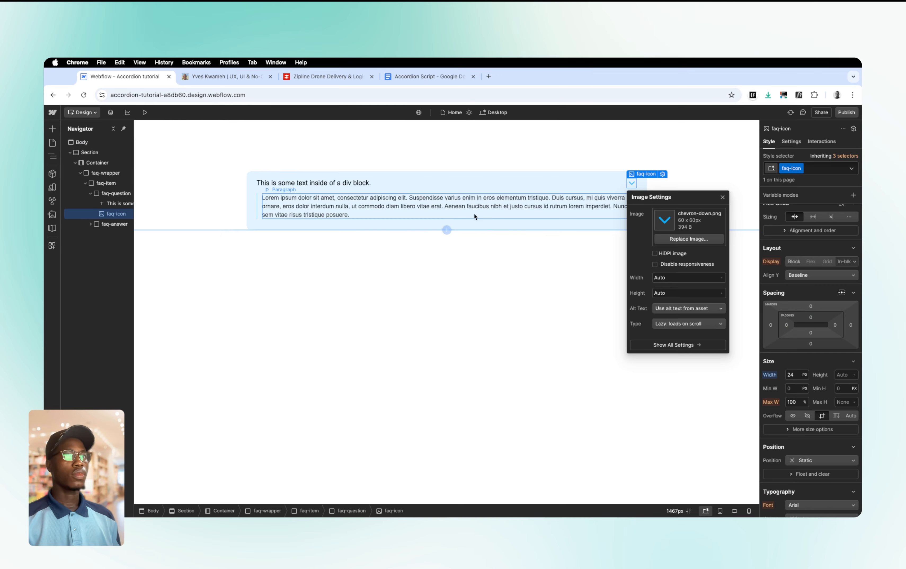
left_click(722, 198)
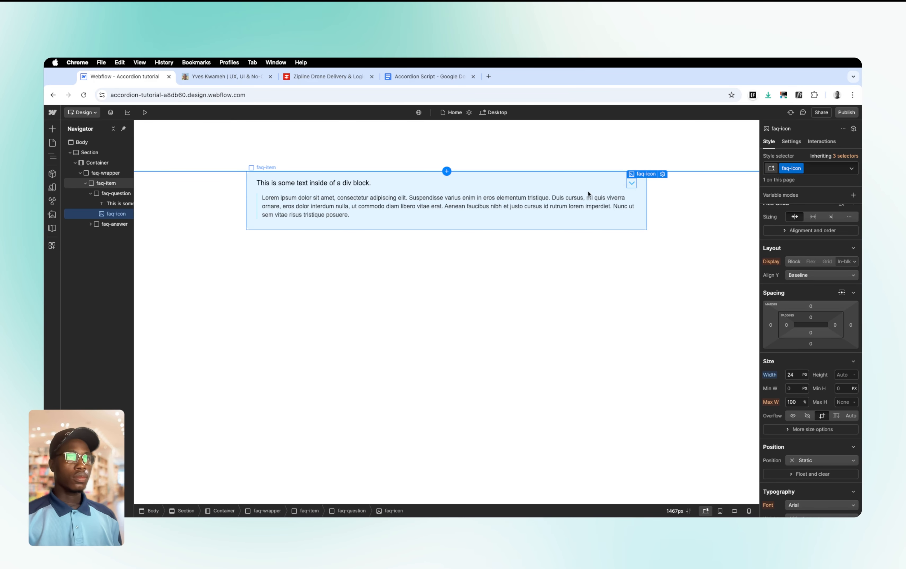
Duplicate the faq-item block four times inside faq-wrapper
left_click(564, 192)
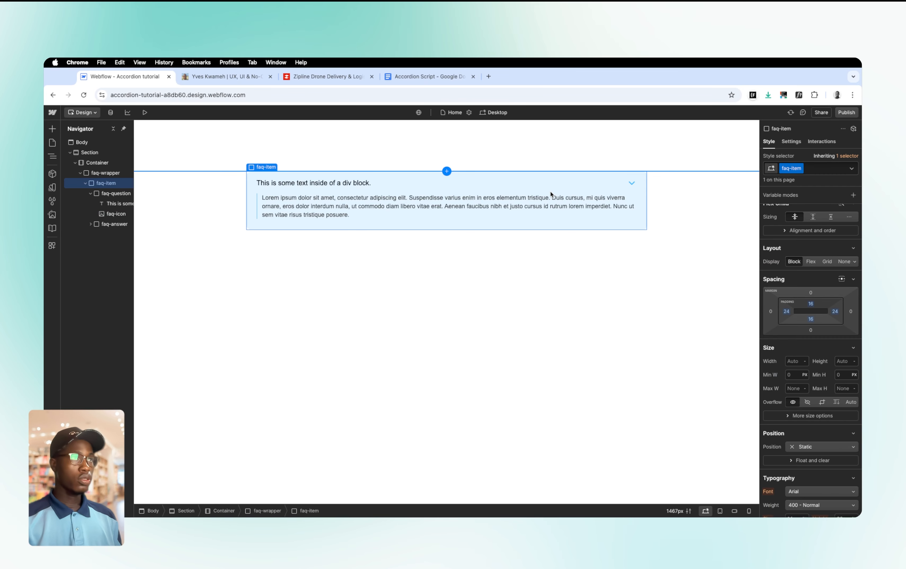
key("super+d")
key("super+d")
key("super+d")
key("super+d")
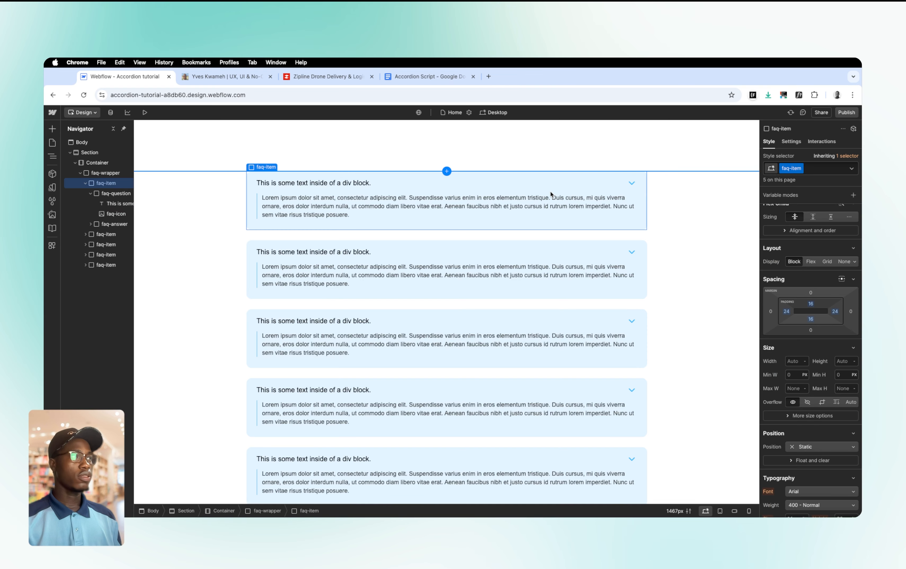
Reduce the gap between the items in faq-wrapper to 16 px
left_click(106, 173)
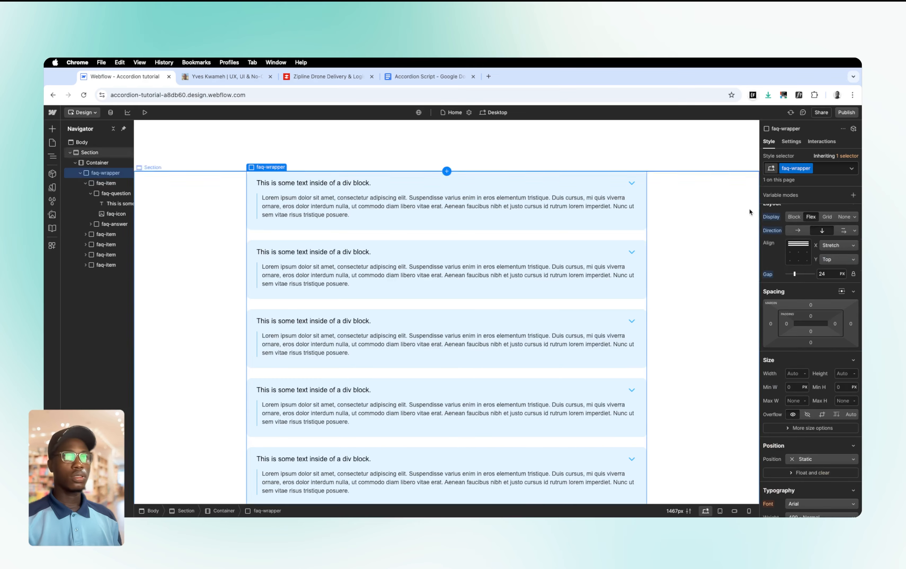
double_click(827, 270)
type("16")
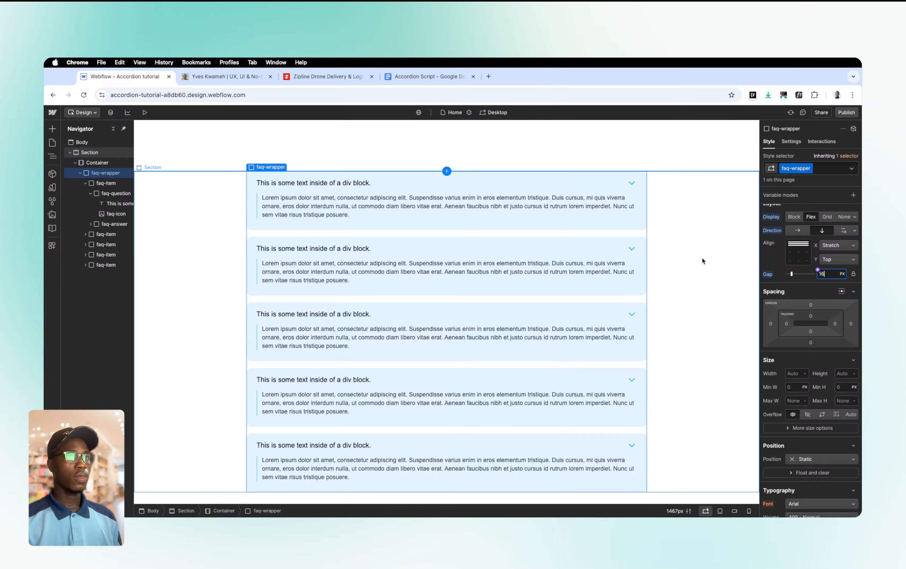
left_click(561, 206)
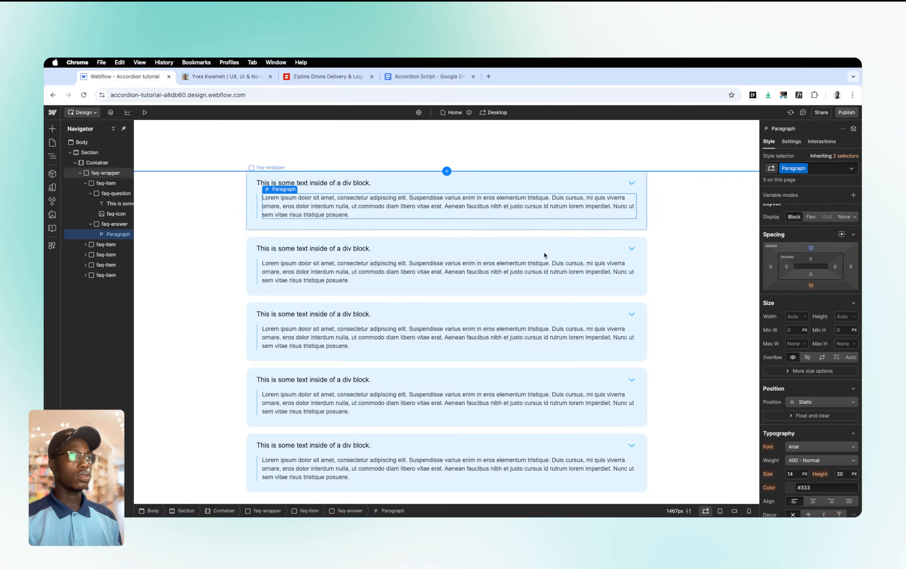
Add a Code Embed element inside faq-wrapper, finding it with a search for "code"
left_click(546, 233)
scroll(552, 237, "down", 2)
scroll(557, 239, "up", 2)
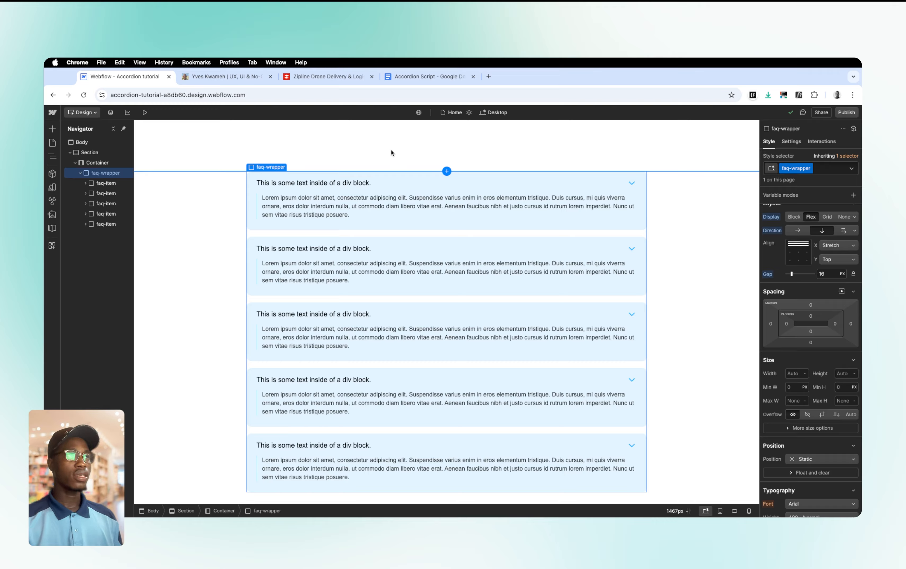
key("super+e")
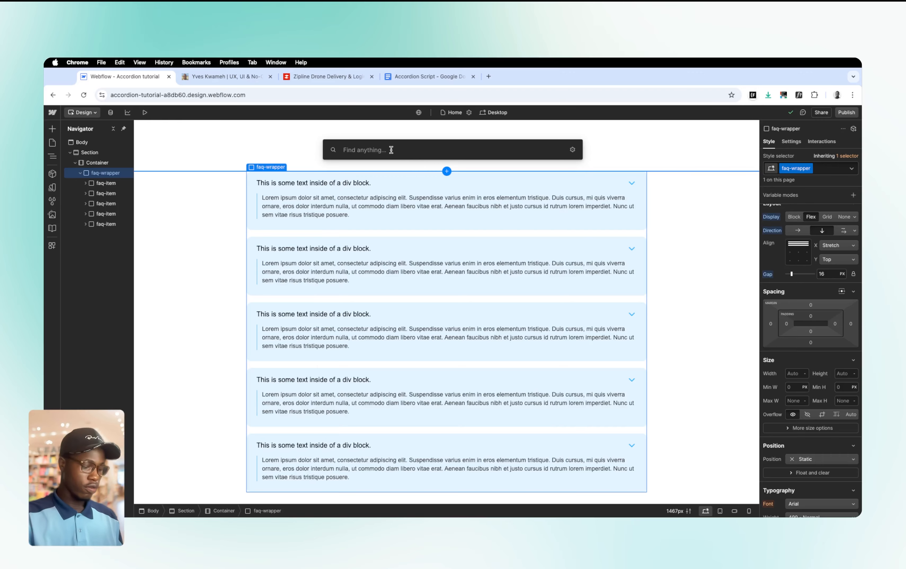
type("code")
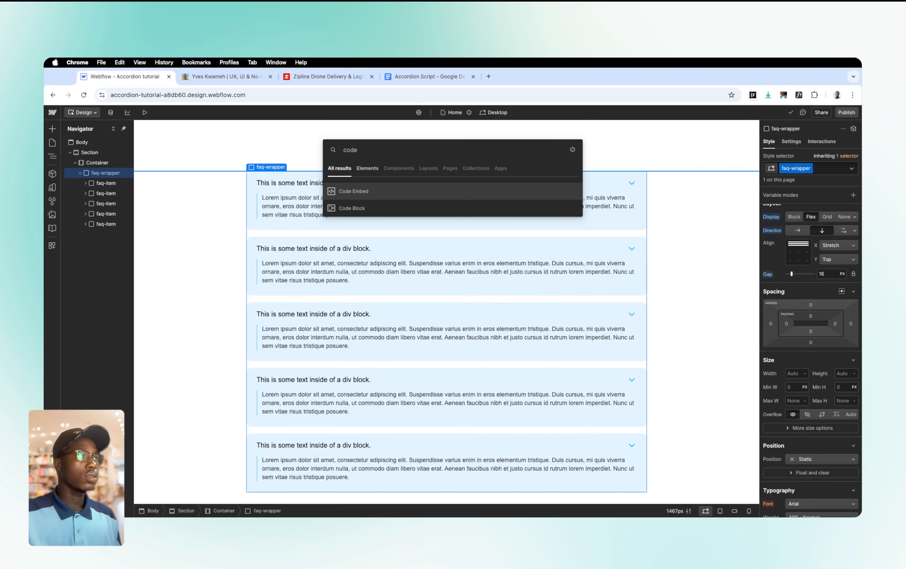
left_click(363, 190)
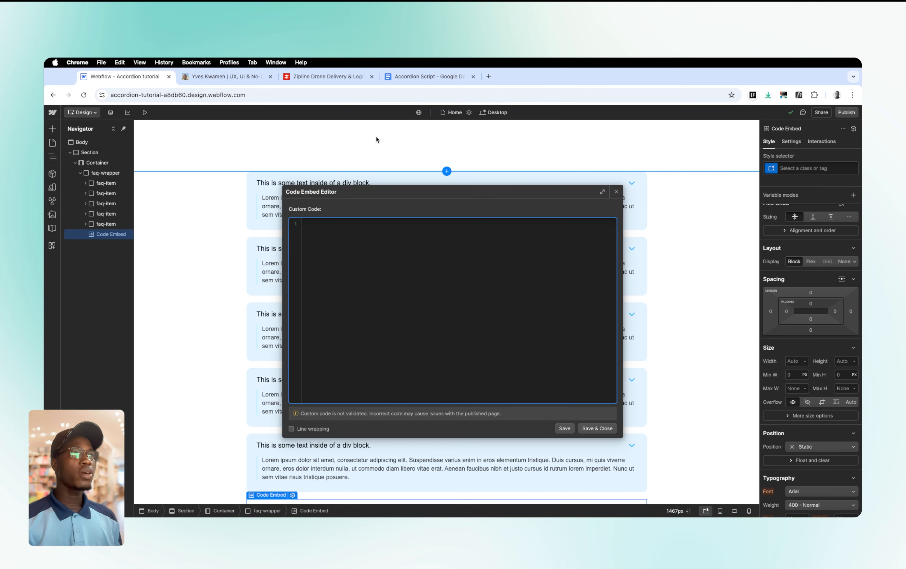
Copy the whole style and script code from the Accordion Script Google Doc into Webflow's Code Embed editor, then save and close it
left_click(413, 76)
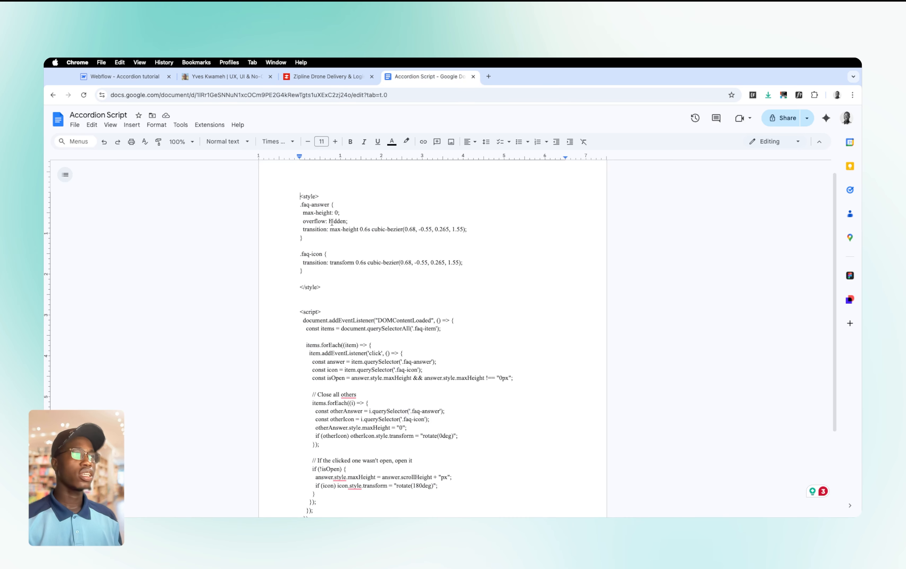
left_click_drag(300, 196, 331, 483)
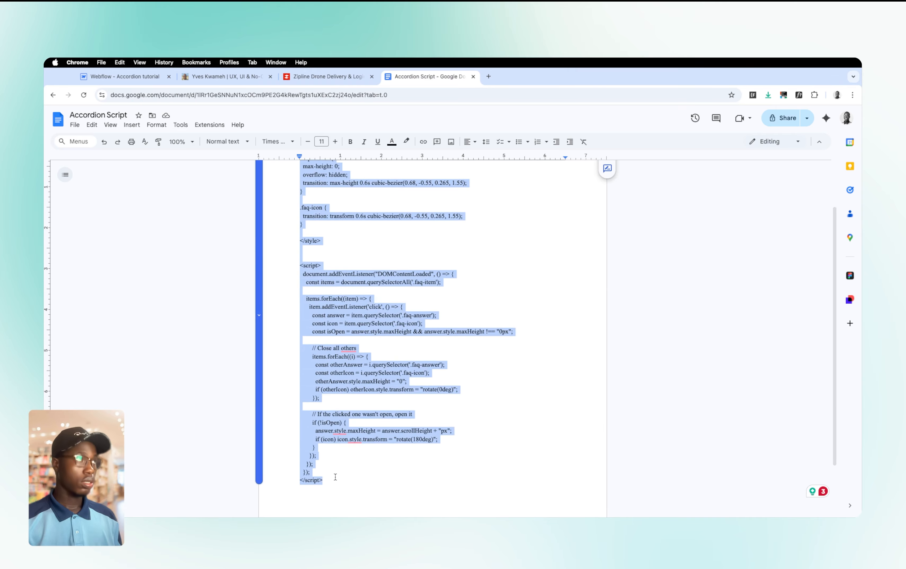
left_click(128, 78)
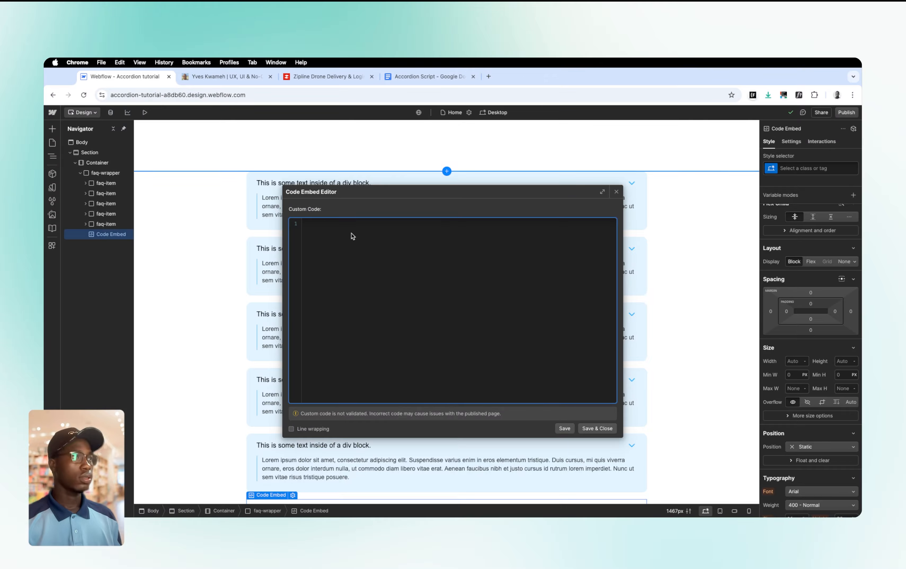
key("super+v")
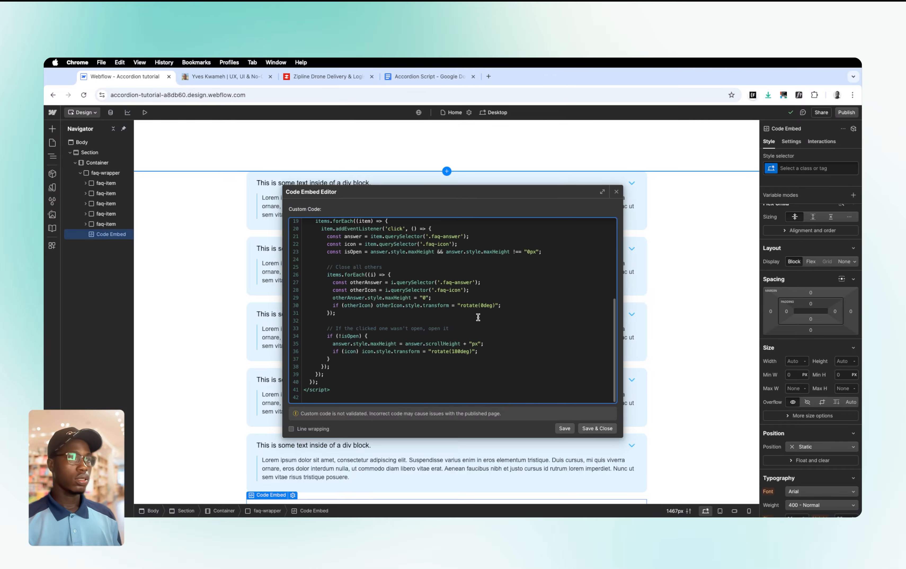
left_click(601, 428)
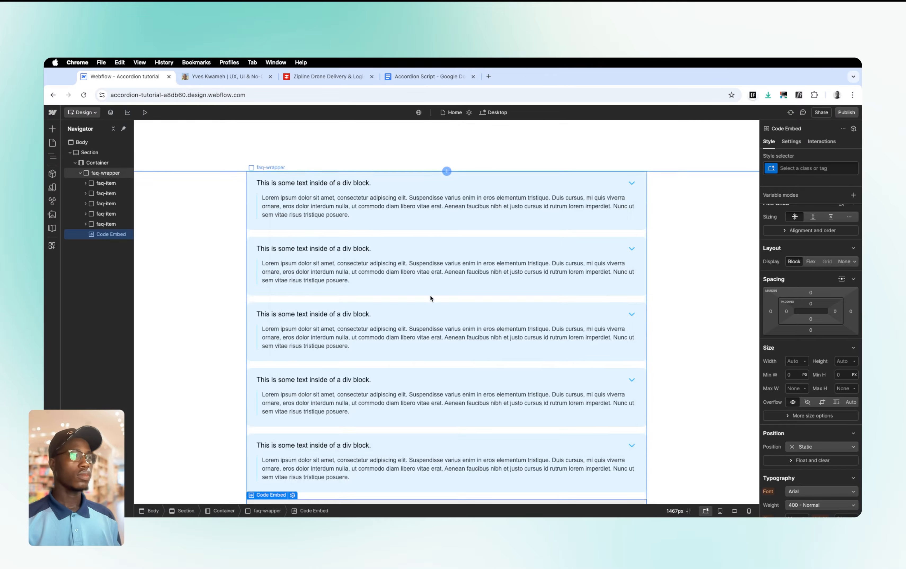
Move the Code Embed above the first faq-item in faq-wrapper and set its display to None
scroll(437, 299, "down", 2)
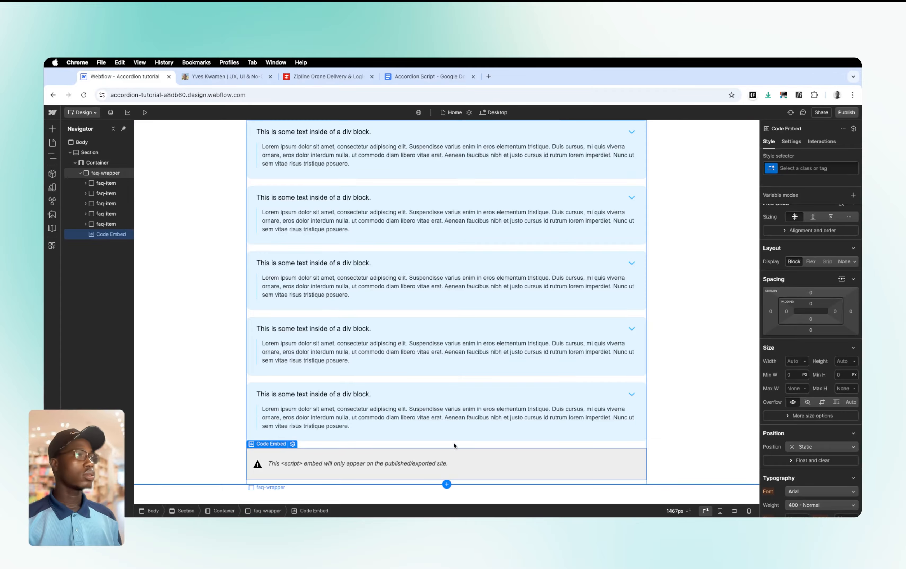
left_click_drag(91, 234, 94, 177)
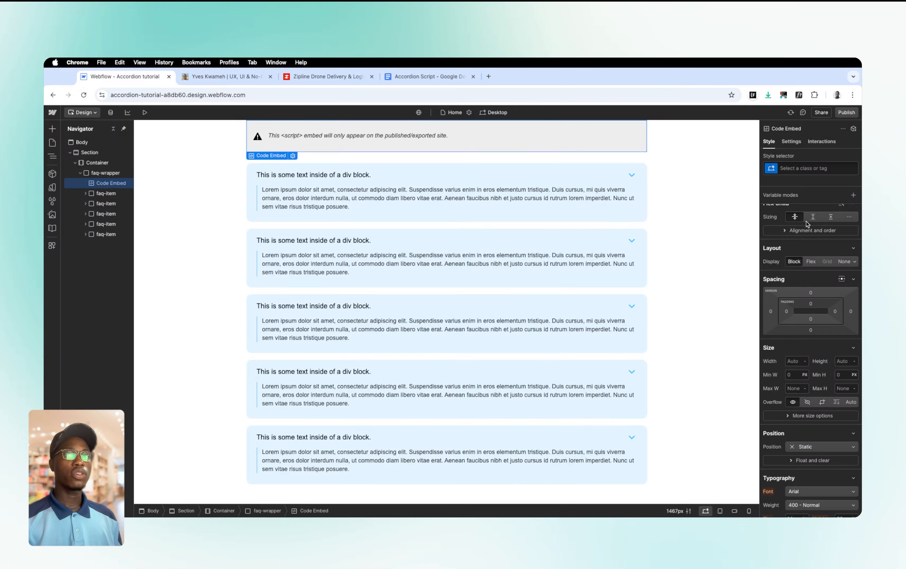
scroll(815, 244, "up", 1)
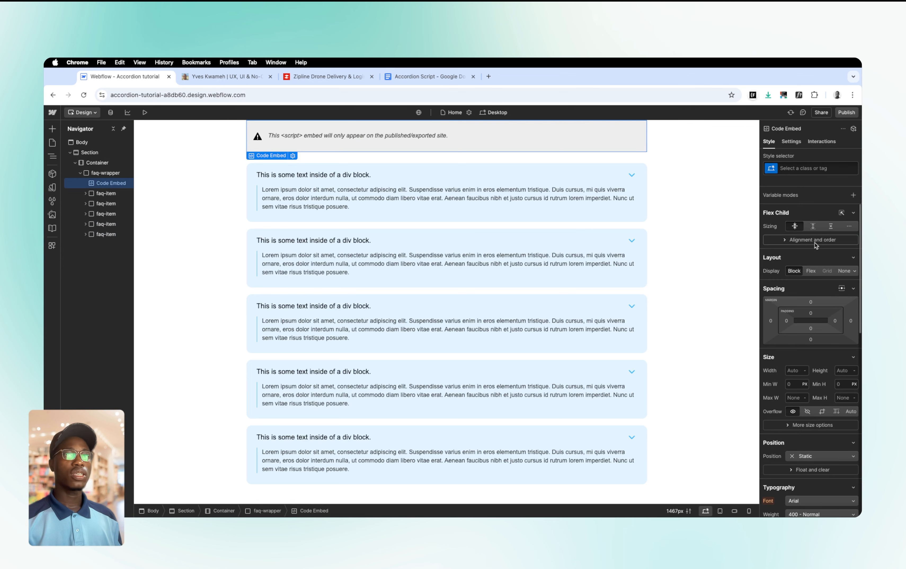
left_click(843, 271)
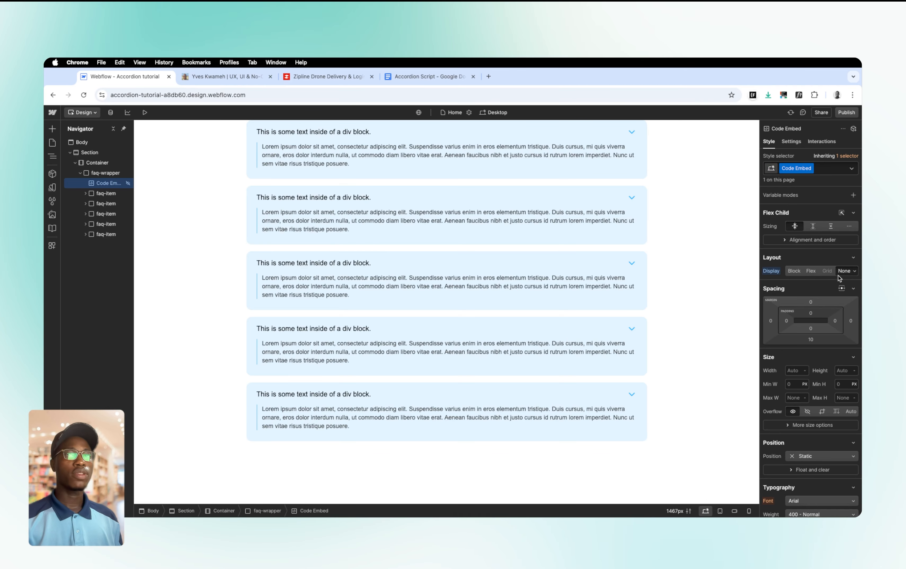
scroll(466, 174, "up", 3)
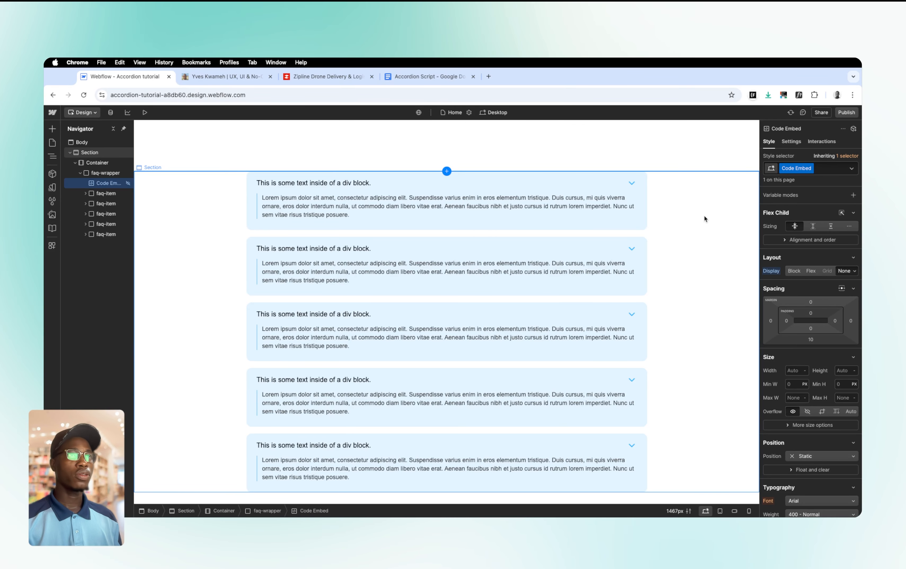
Set the cursor of the faq-item class to pointer
left_click(105, 193)
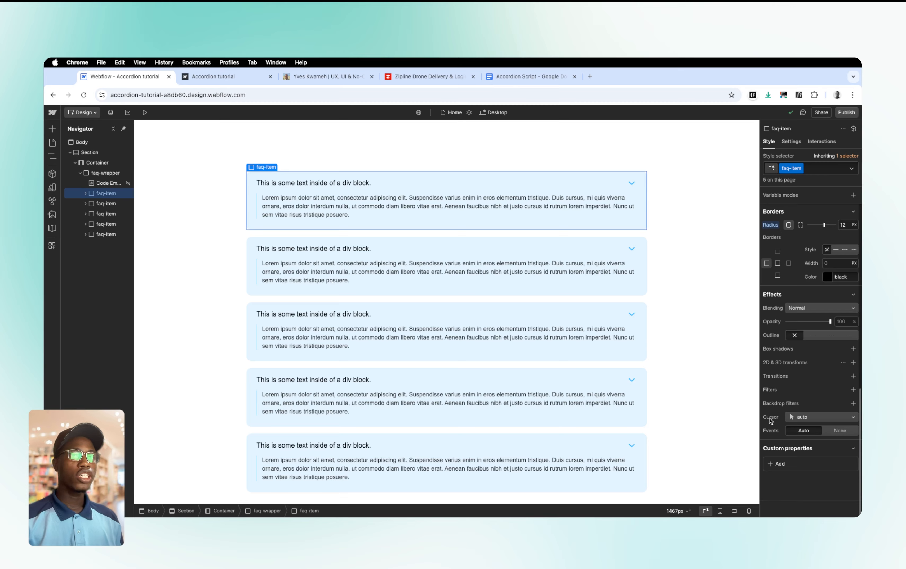
left_click(807, 418)
left_click(812, 168)
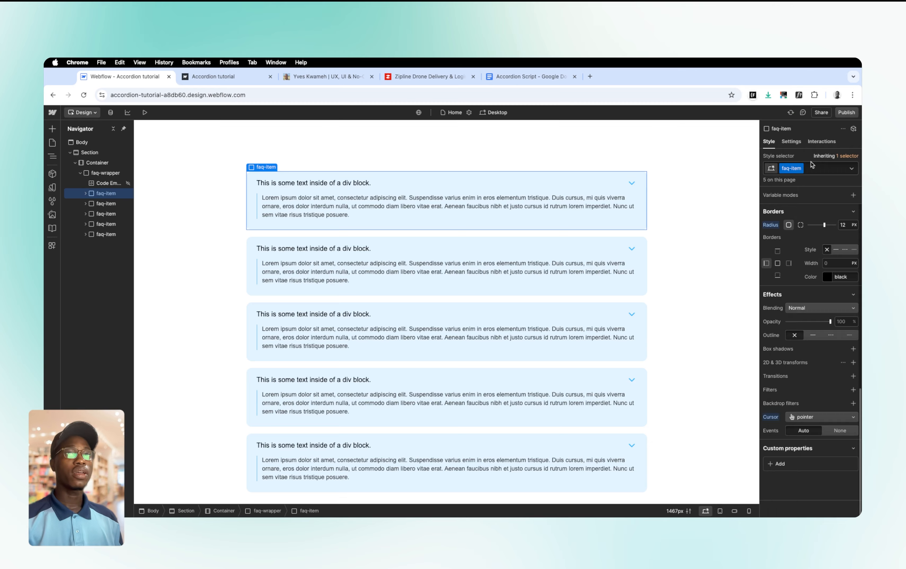
Publish the site to the webflow.io staging domain and reload the published Accordion tutorial page
left_click(846, 112)
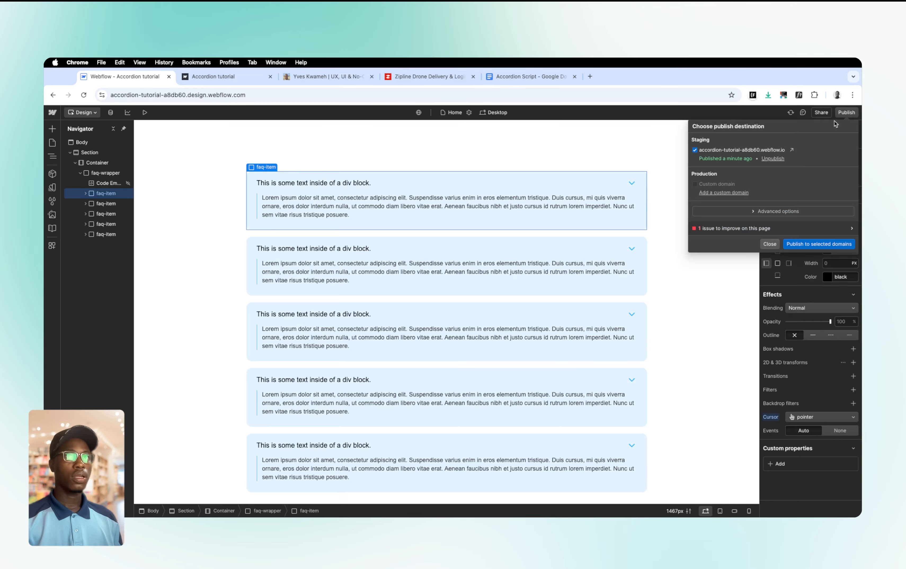
left_click(820, 240)
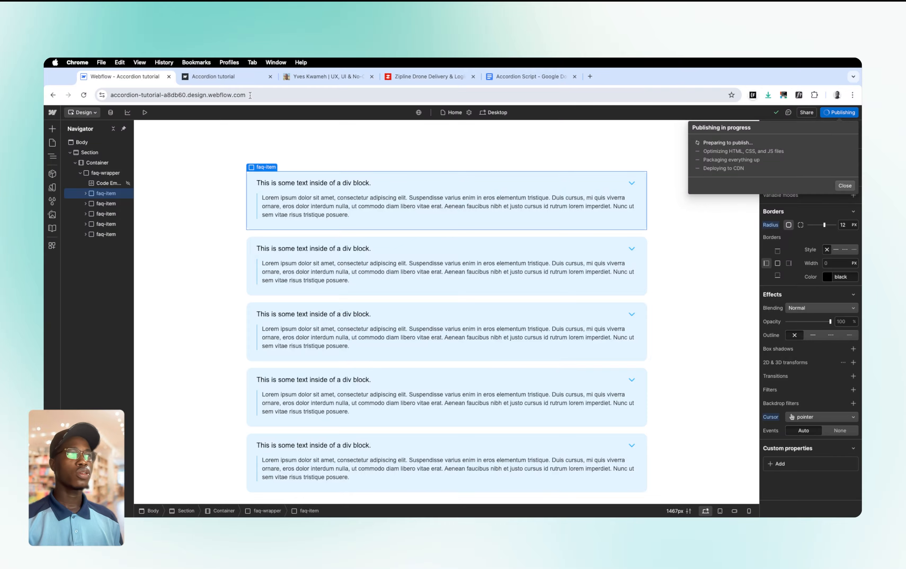
left_click(240, 77)
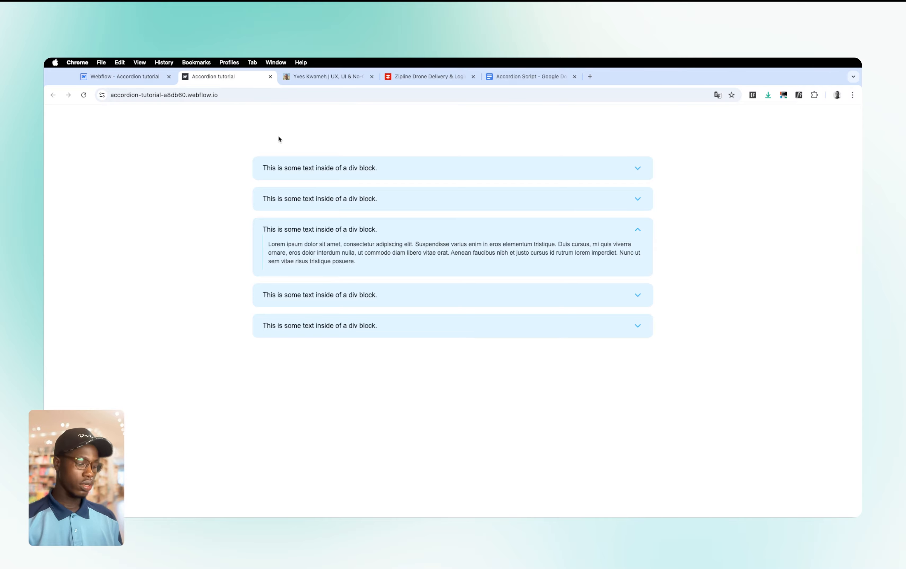
key("super+r")
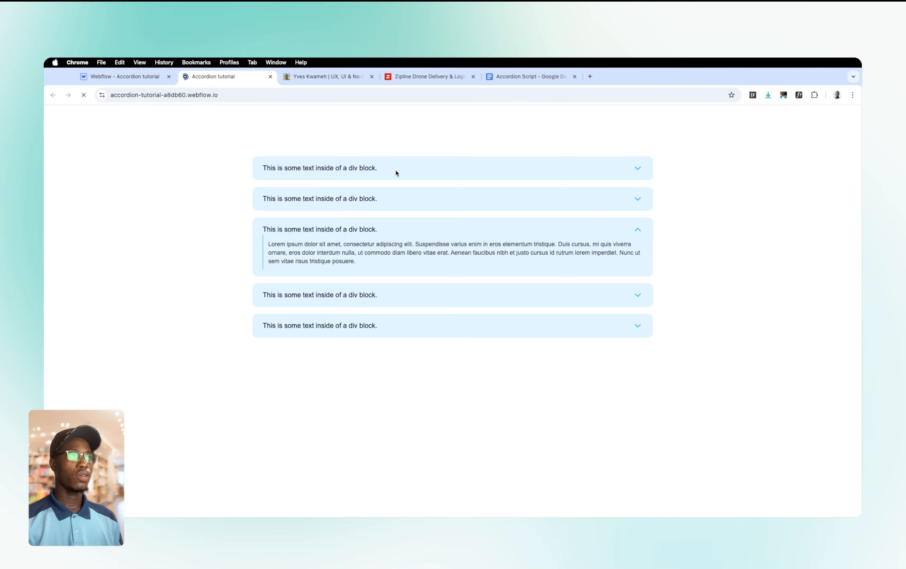
left_click(727, 112)
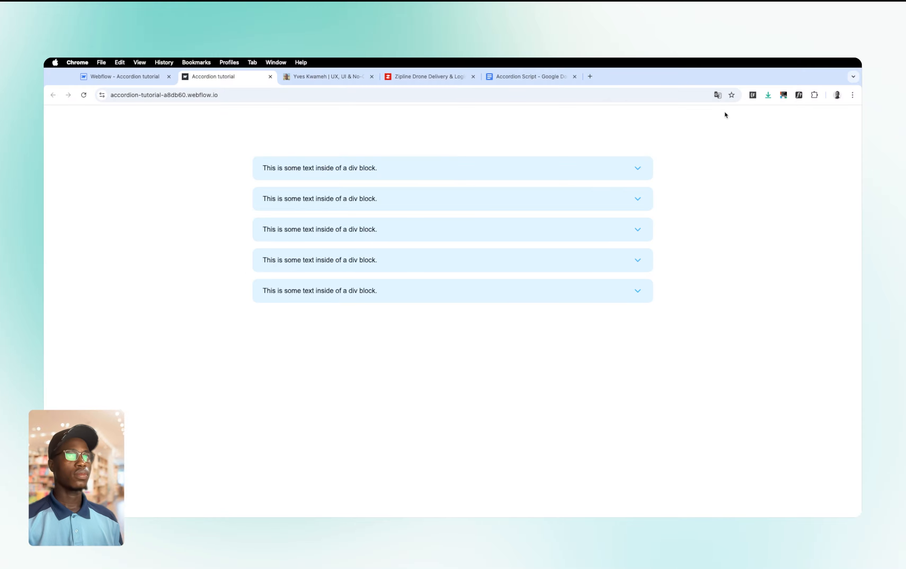
Test the published accordion by expanding the first, second and third questions in turn
left_click(430, 169)
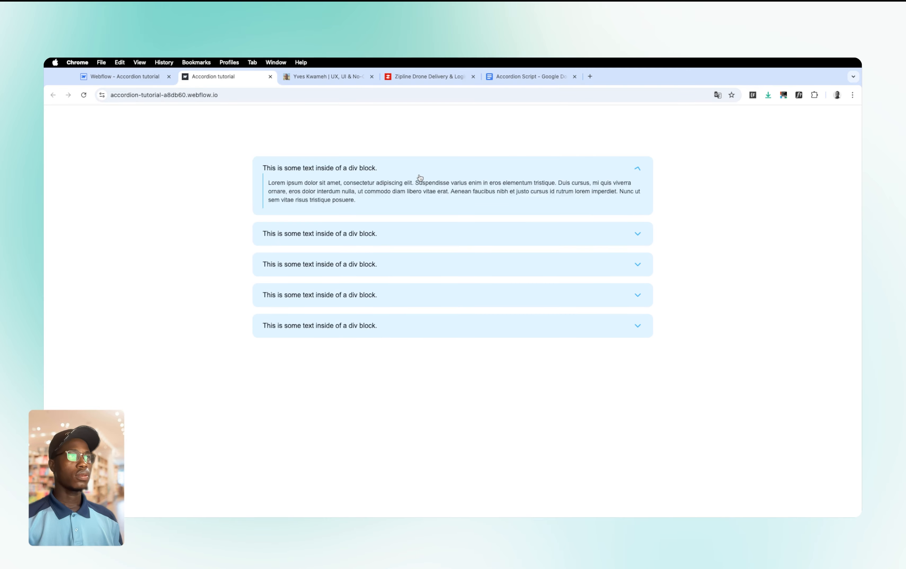
left_click(427, 236)
left_click(431, 261)
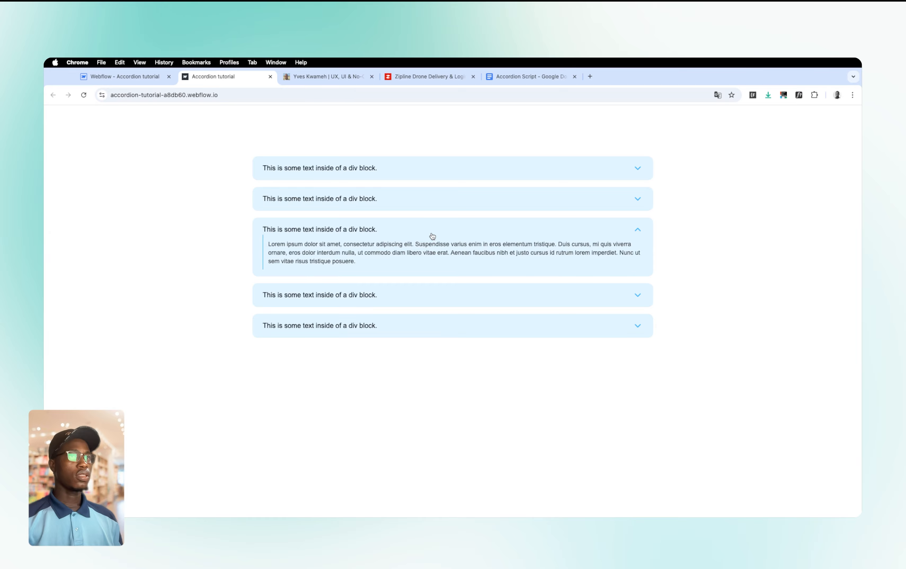